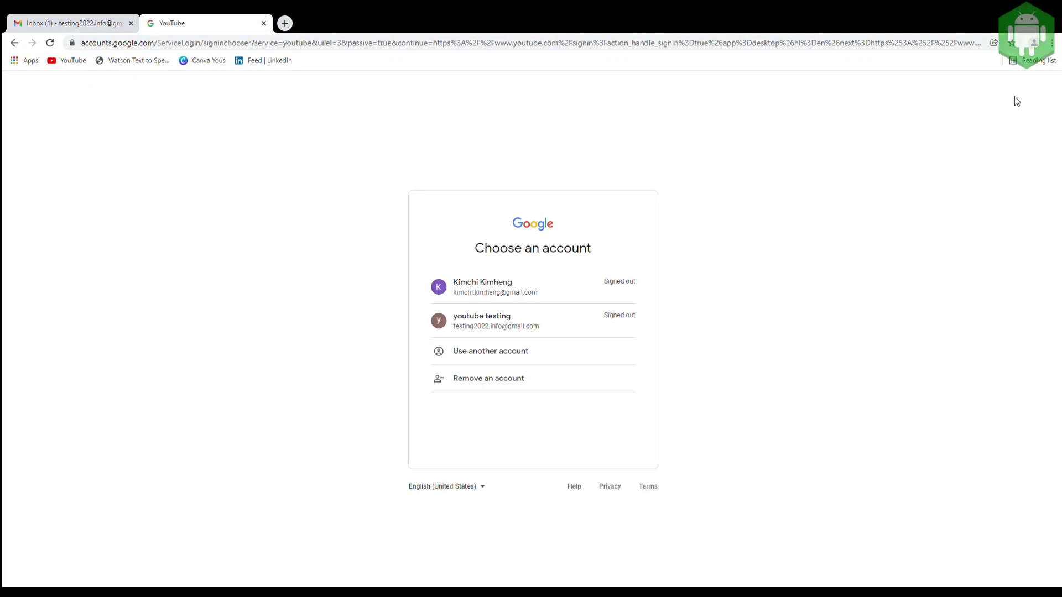
Choose the testing account and enter its password to sign in to YouTube
click(482, 327)
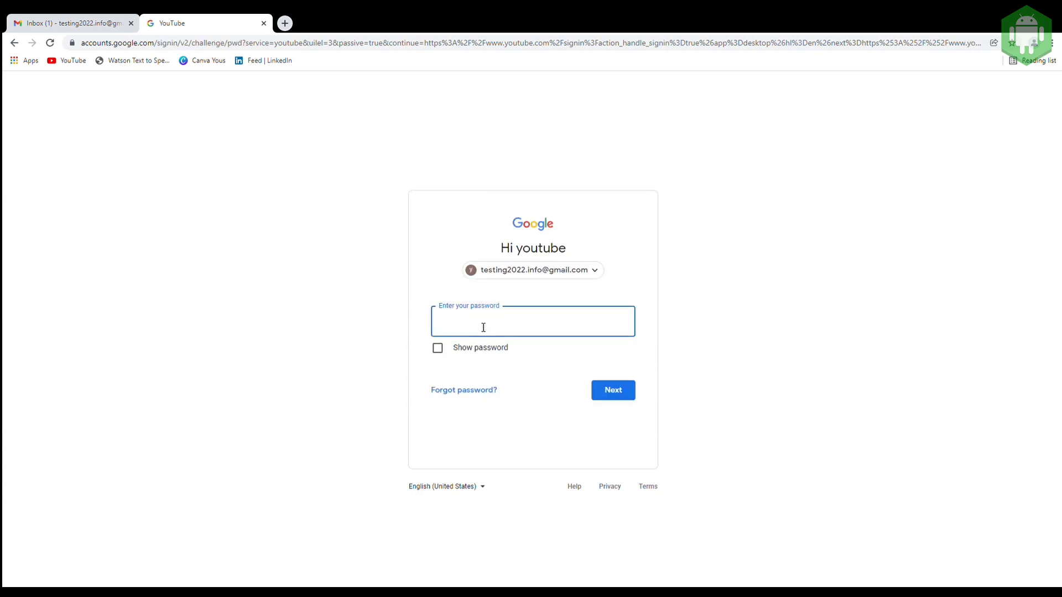
text(*********)
key(Return)
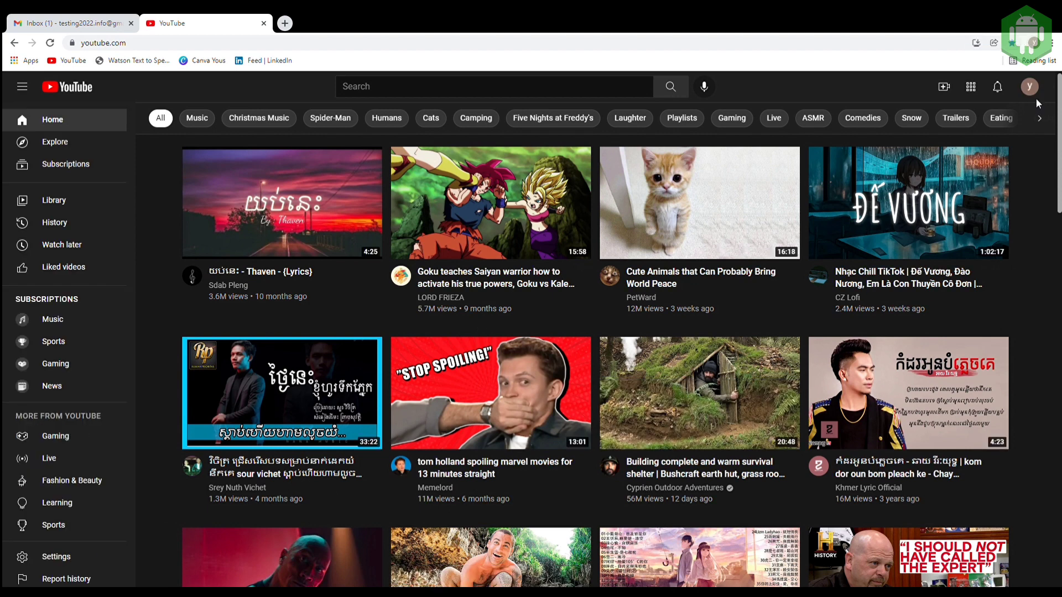
From YouTube Studio, create a channel with the name 'Youtube Testing Channel'
click(1035, 93)
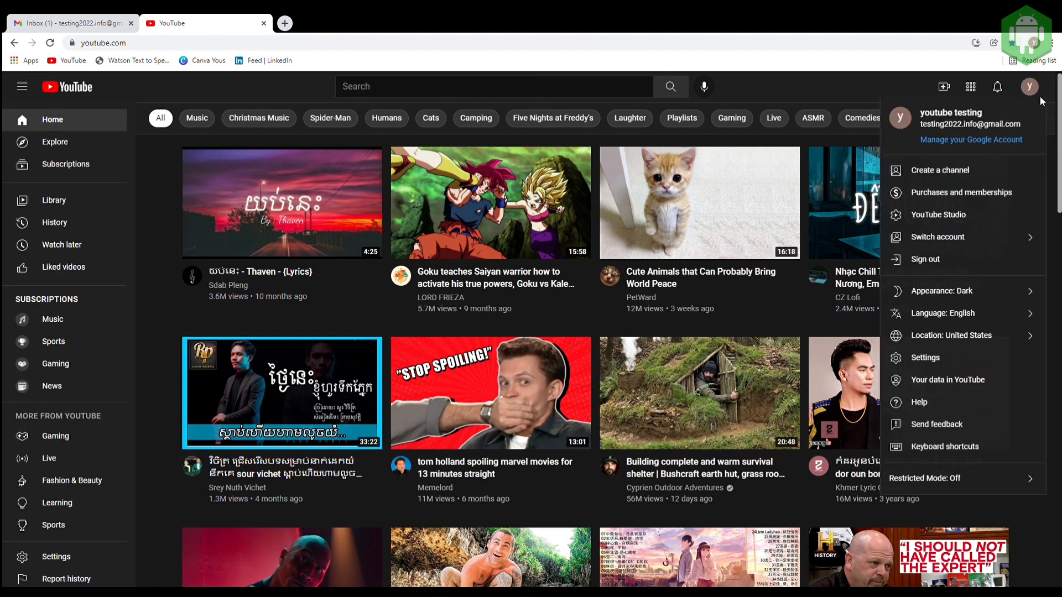
click(940, 215)
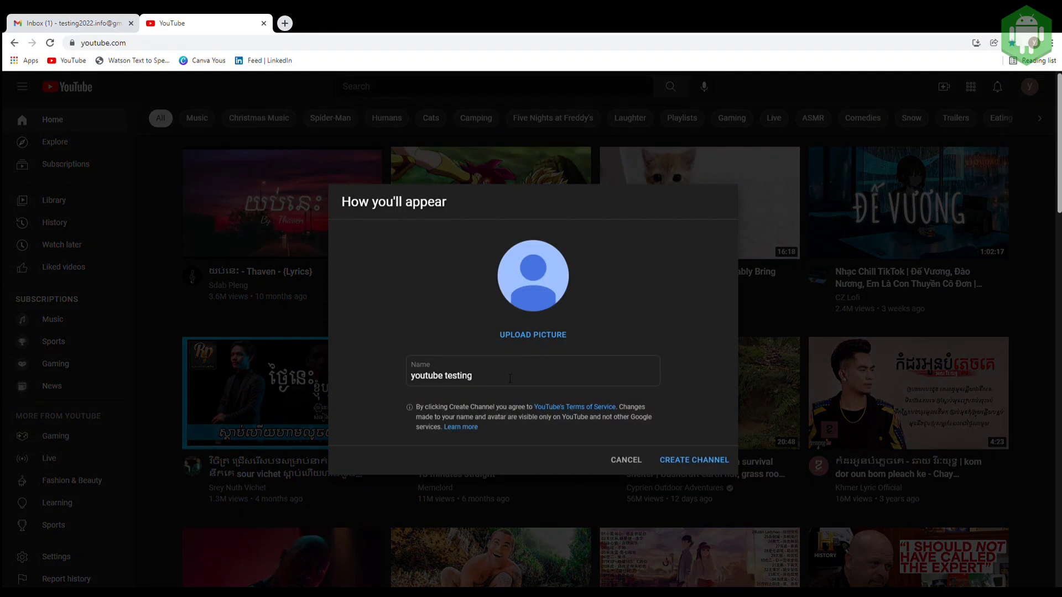
drag(510, 379, 321, 387)
text(Youtub)
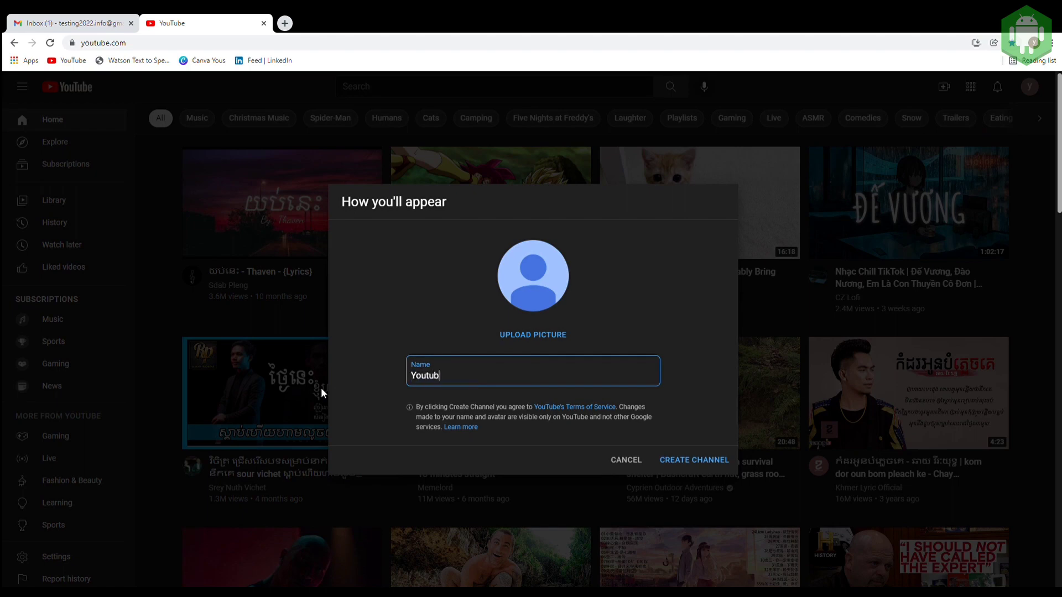
text(e Testing Channel)
click(686, 460)
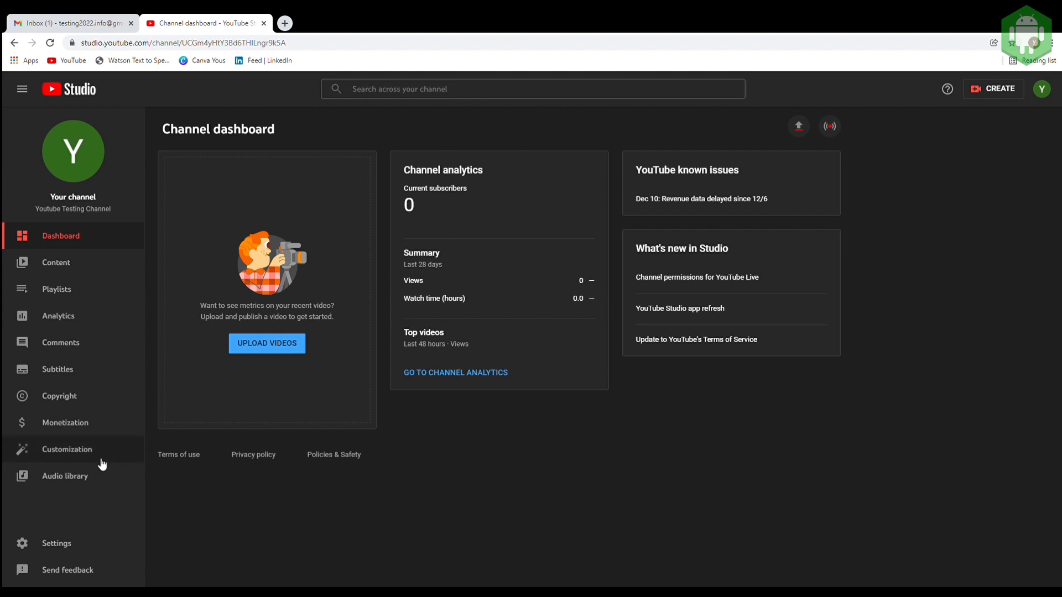
Upload the Manchester United crest image as the channel's Branding profile picture
click(61, 455)
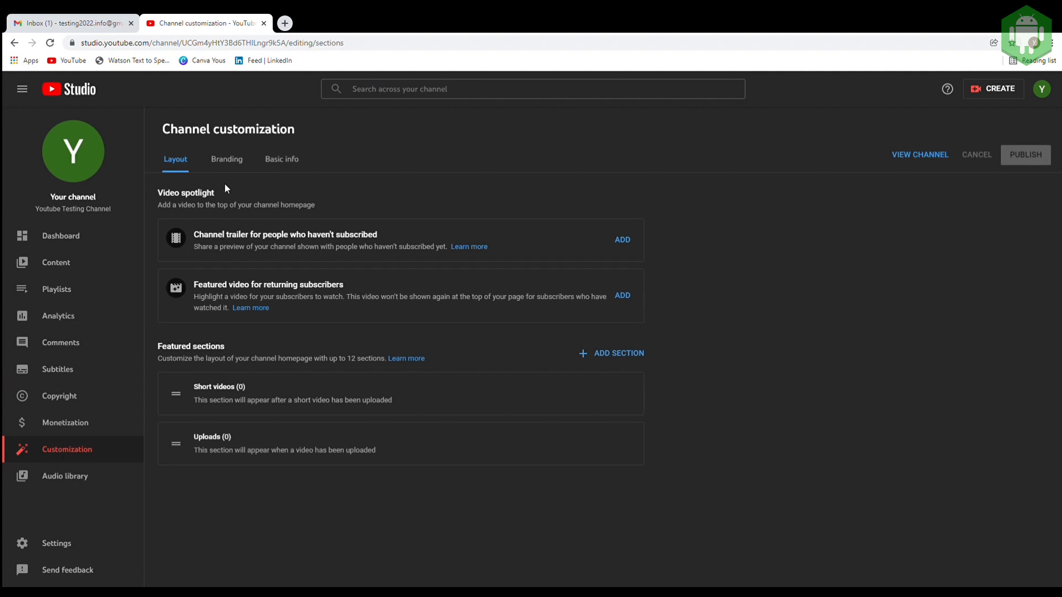
click(226, 161)
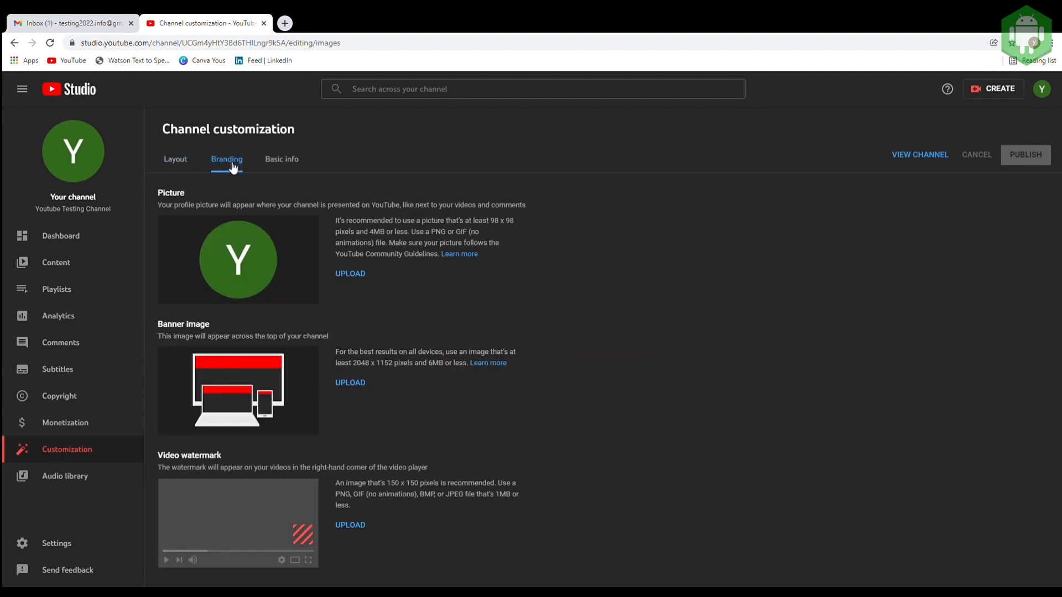
click(350, 275)
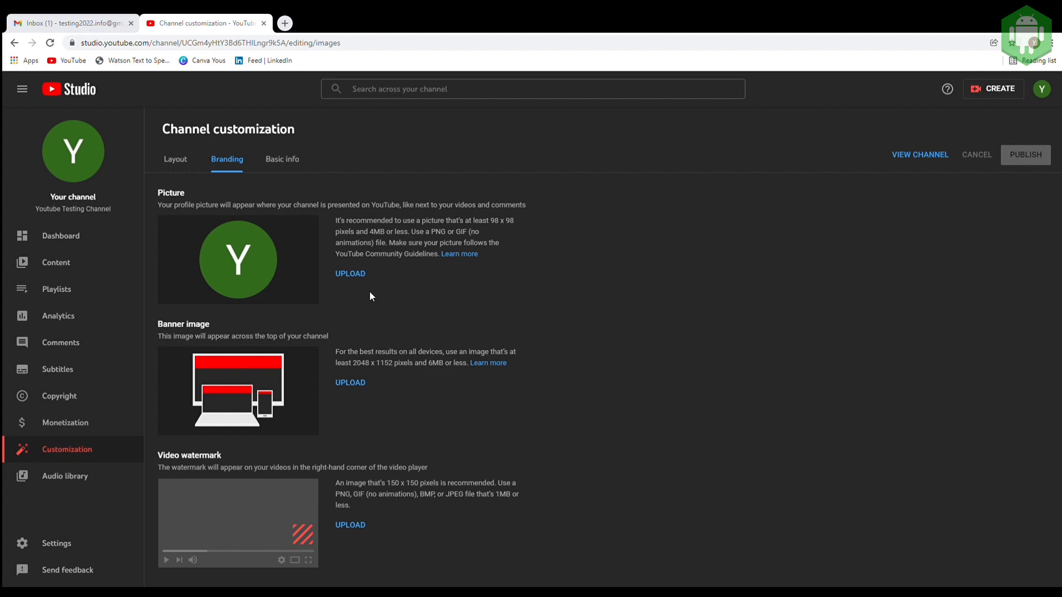
double_click(446, 298)
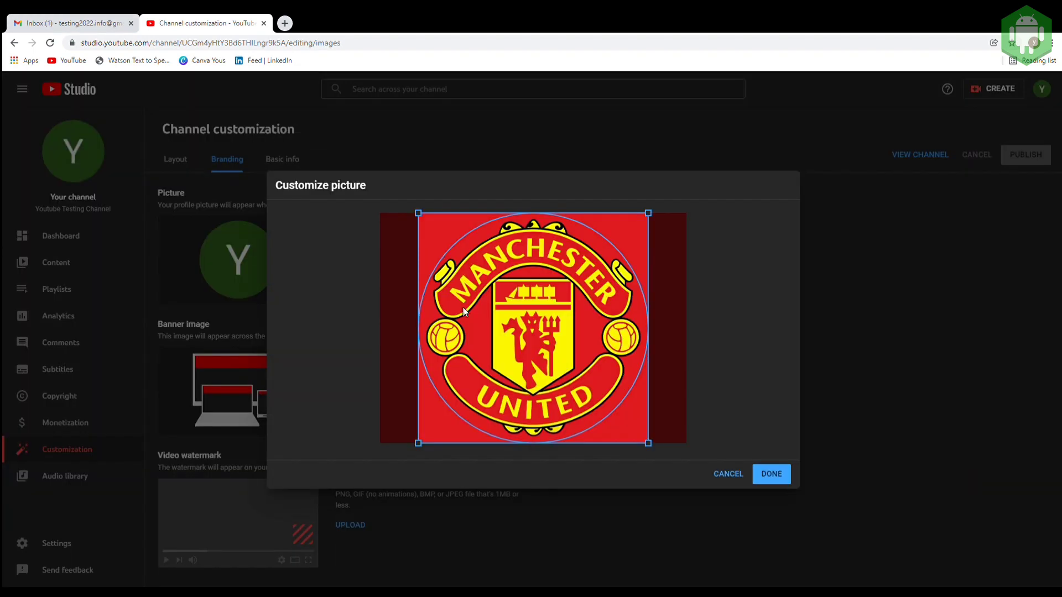
click(771, 474)
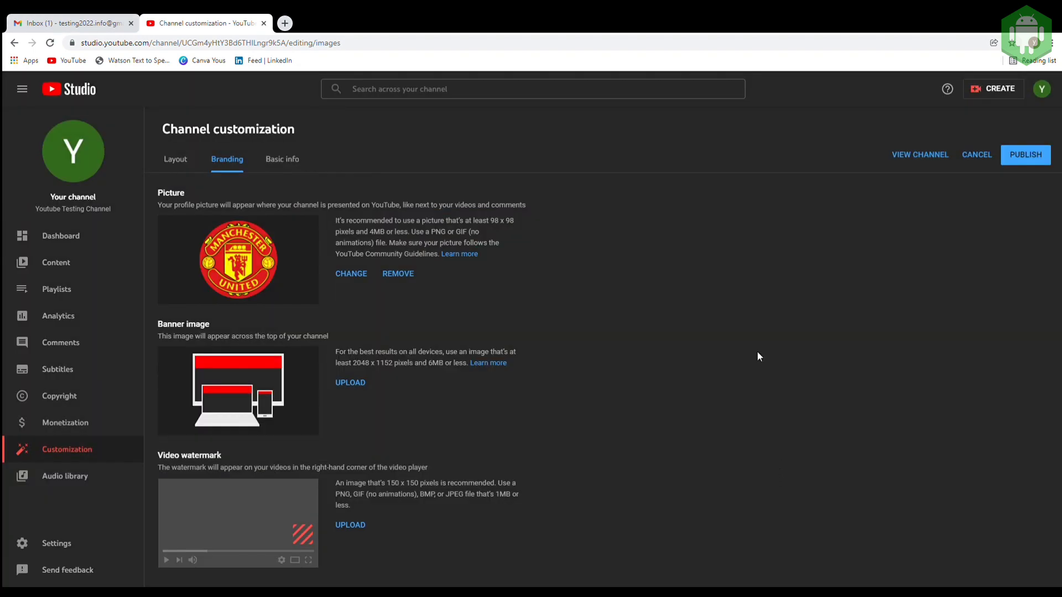
Add the Football Highlights banner and a SUBSCRIBE watermark shown for the entire video
click(351, 387)
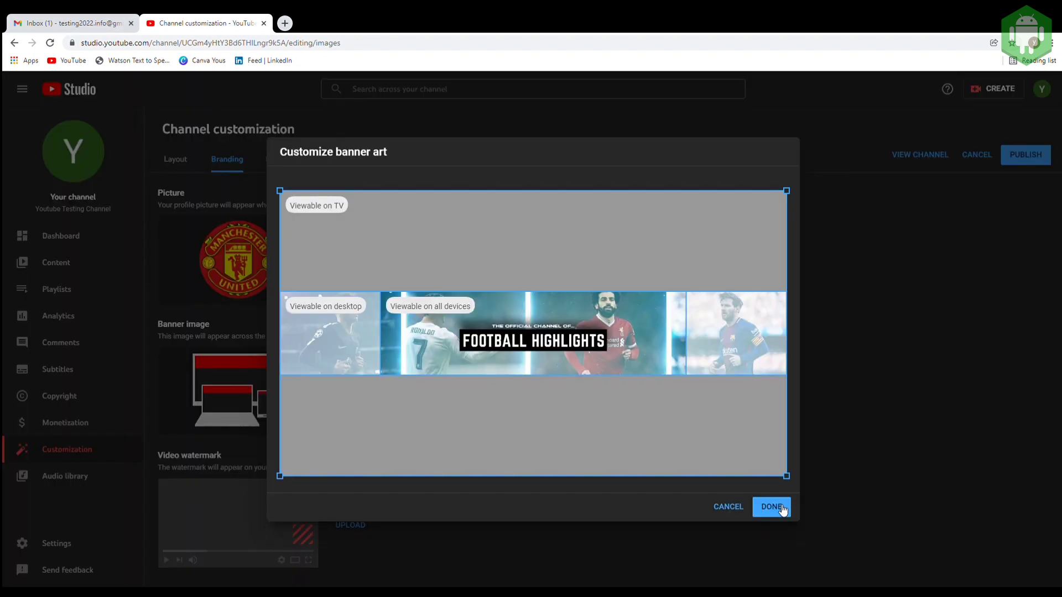
click(782, 509)
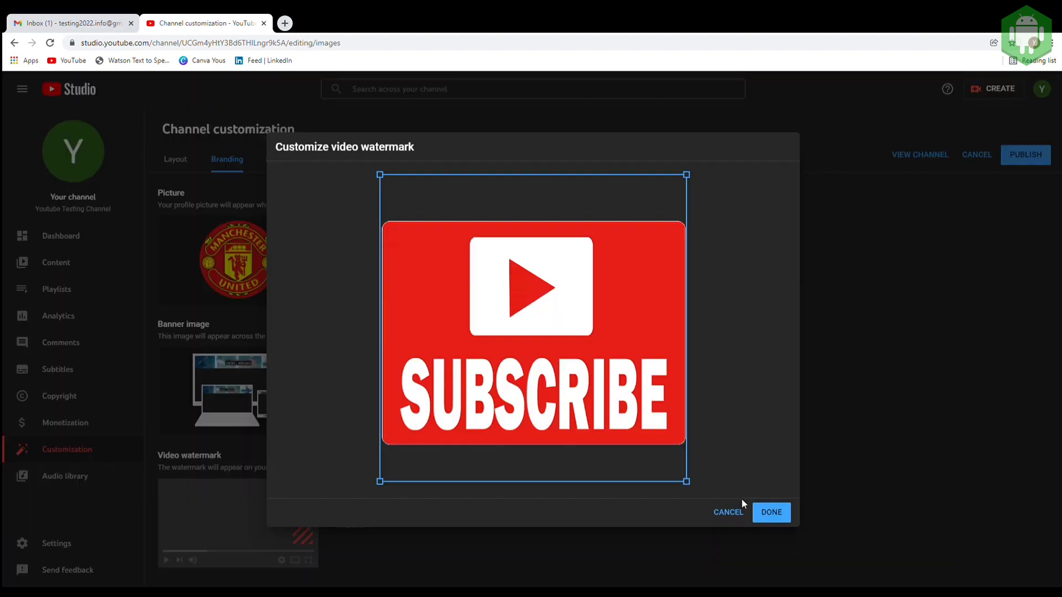
click(767, 510)
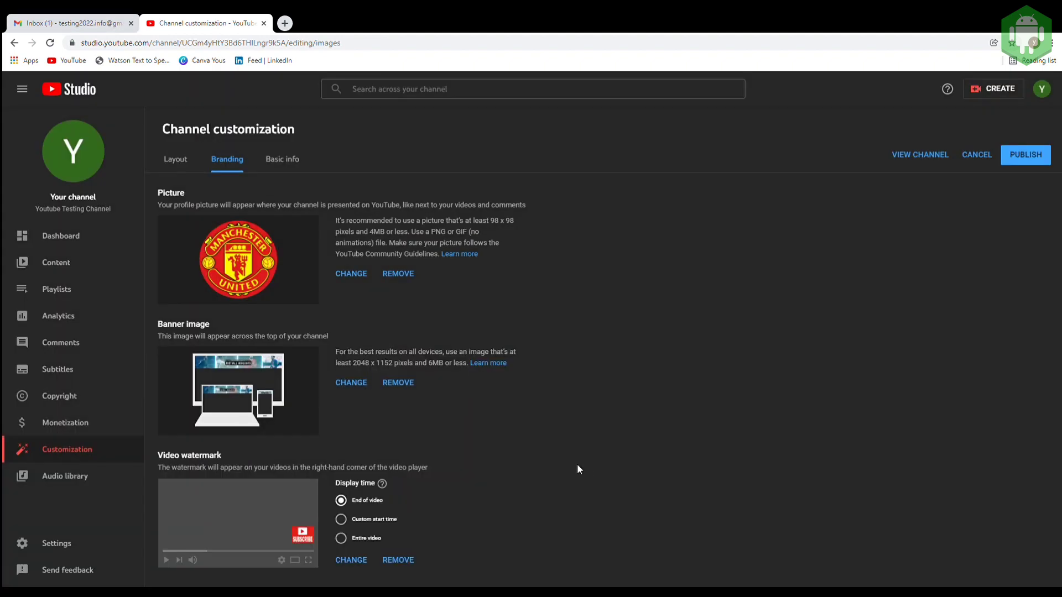
click(375, 539)
Enter 'Welcome to our channel!' as the channel description on the Basic info tab
click(285, 162)
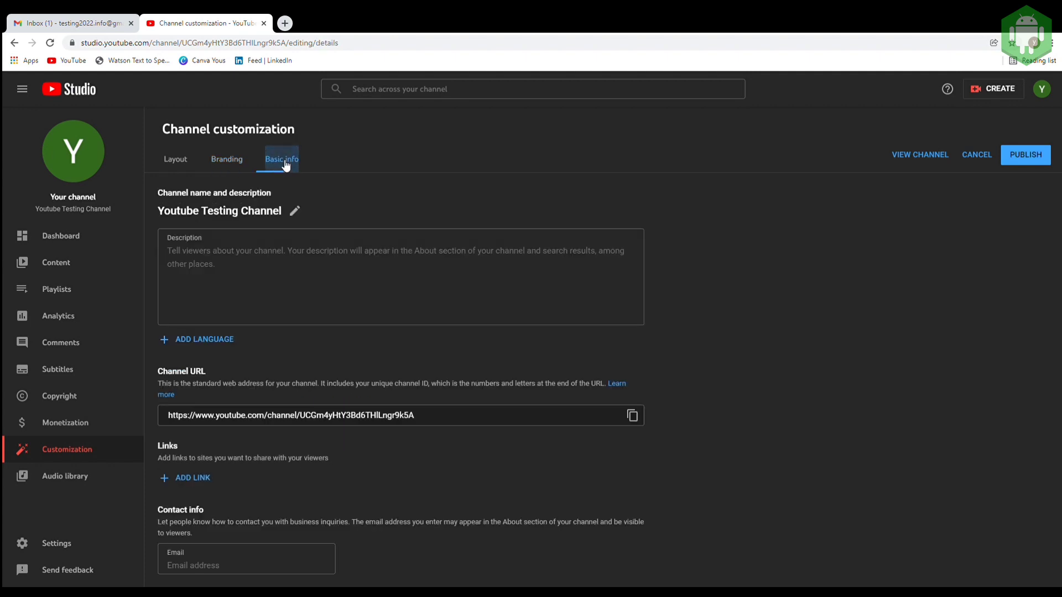
click(295, 212)
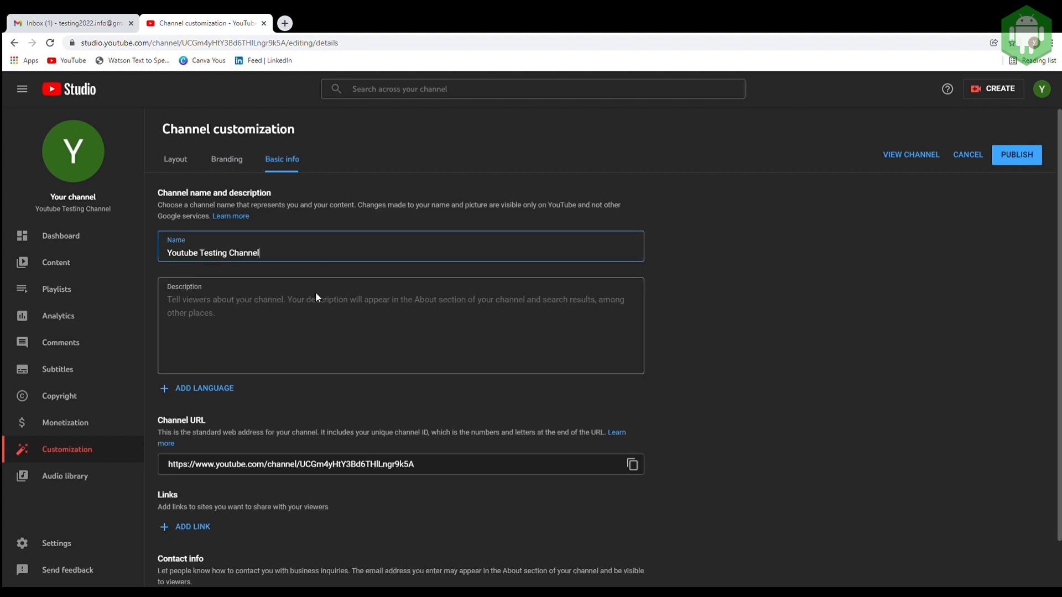
click(288, 312)
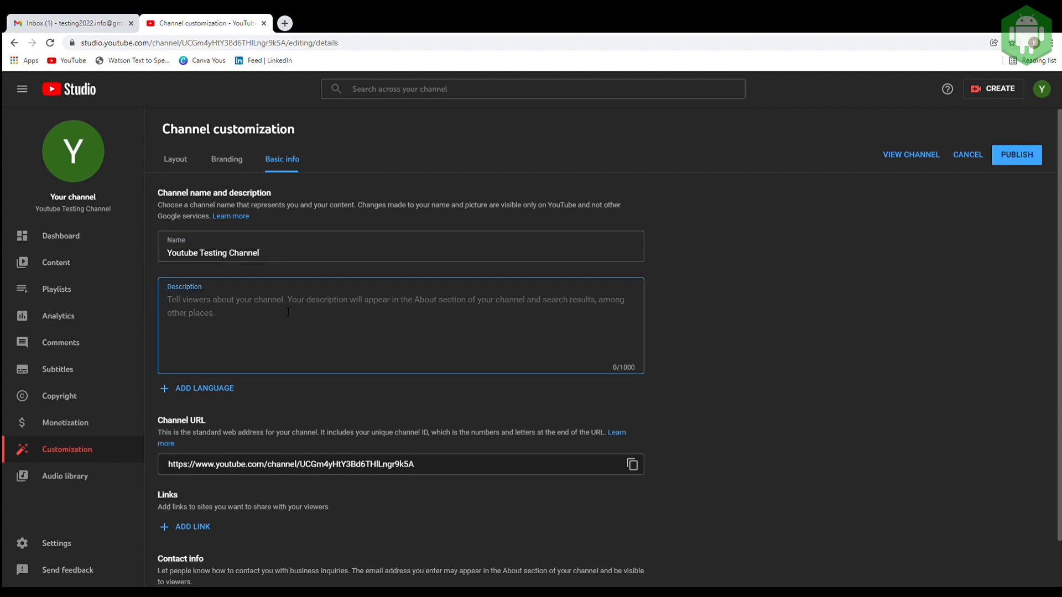
text(Welcome to)
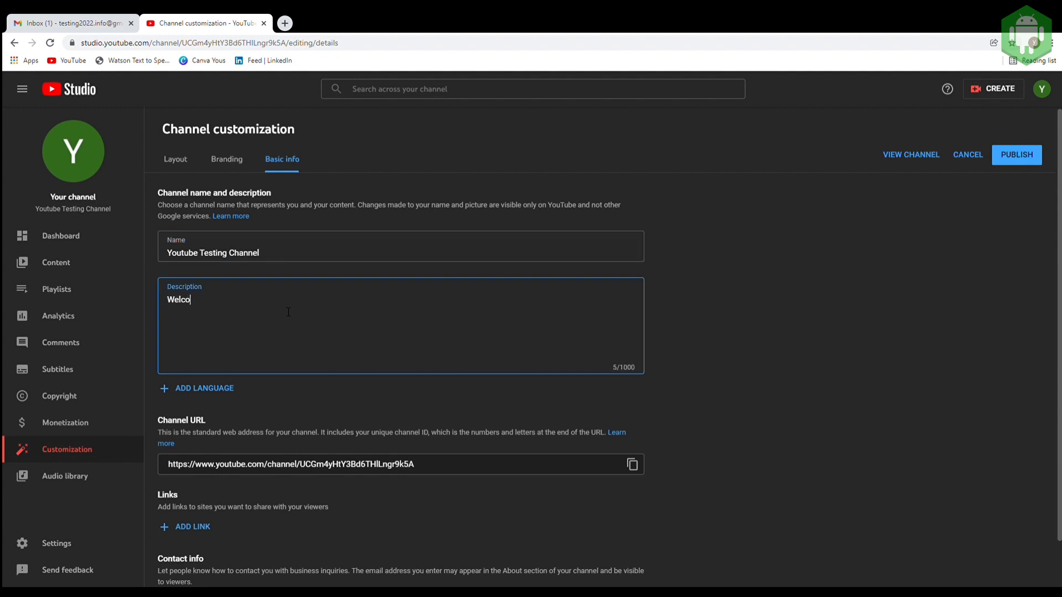
text( our channel!)
scroll(374, 379, down, 1)
Publish the customization and review the live channel's Videos, About and Home tabs
click(1017, 124)
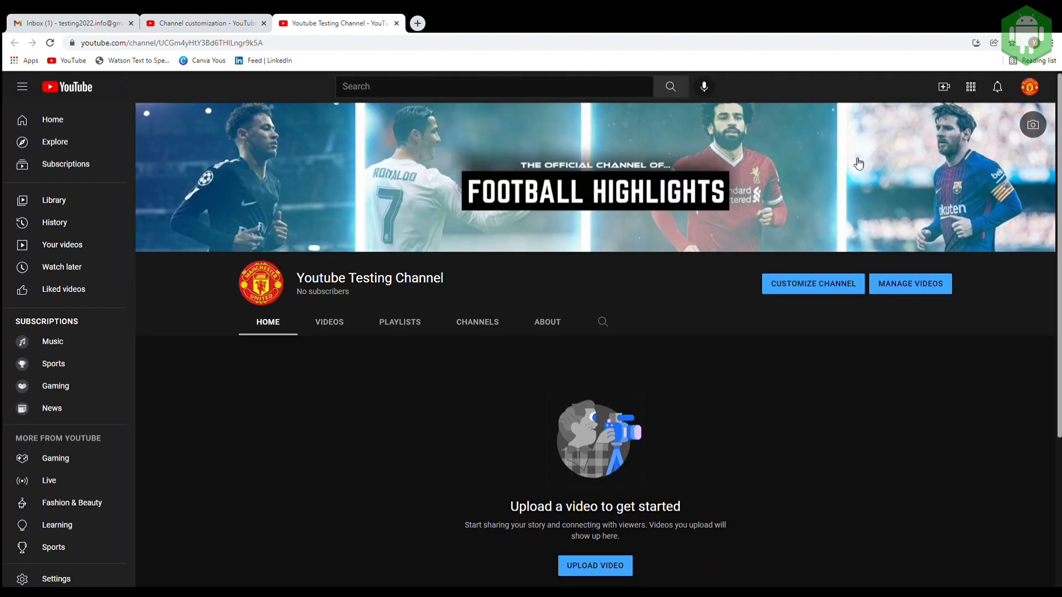
click(331, 326)
click(542, 328)
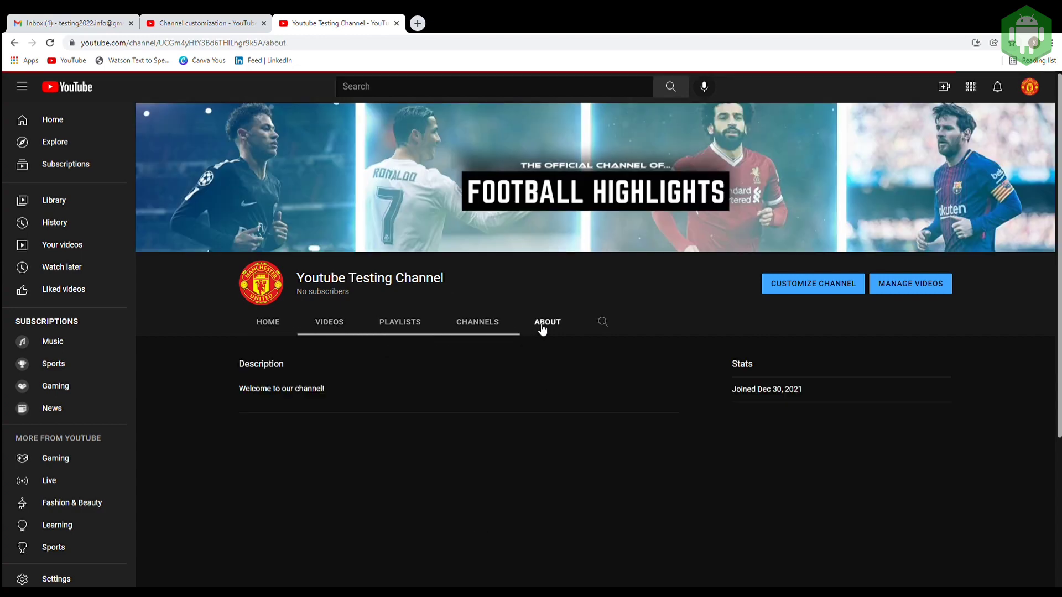
click(274, 326)
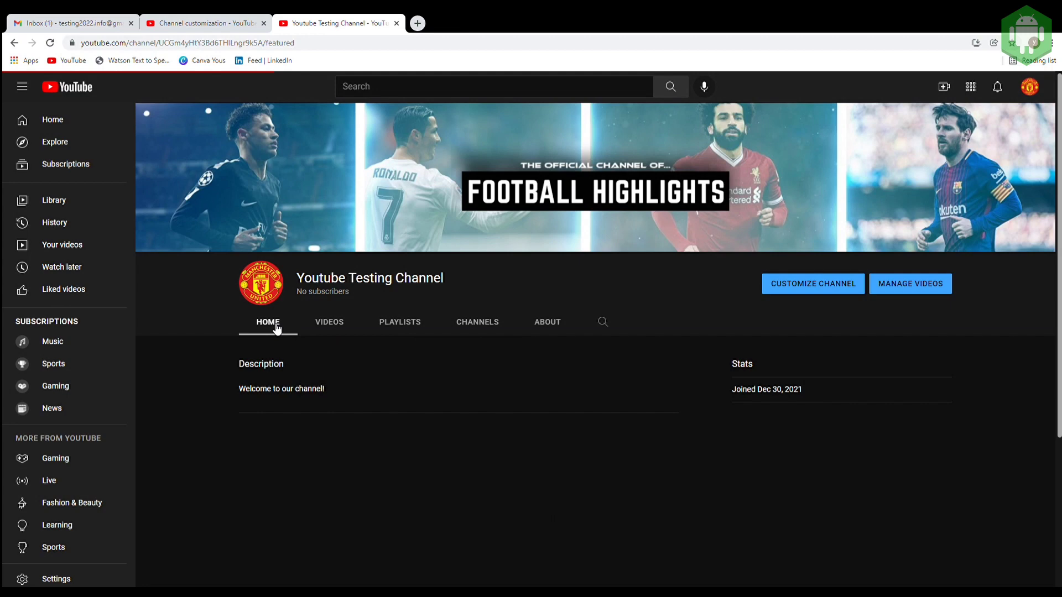
key(ctrl+shift+Tab)
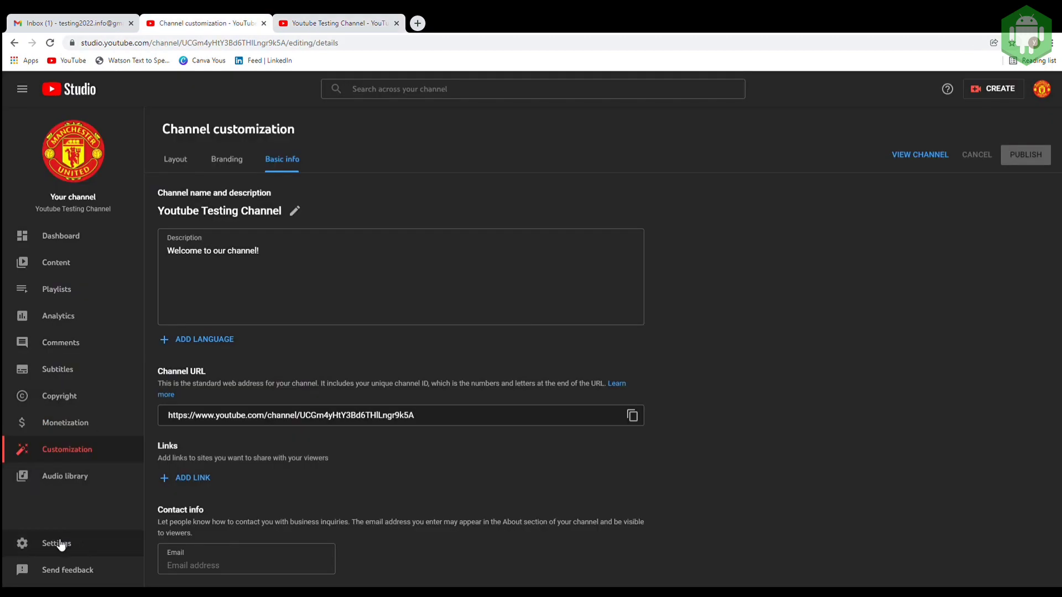
Set the channel's country of residence to United States in Settings
click(59, 544)
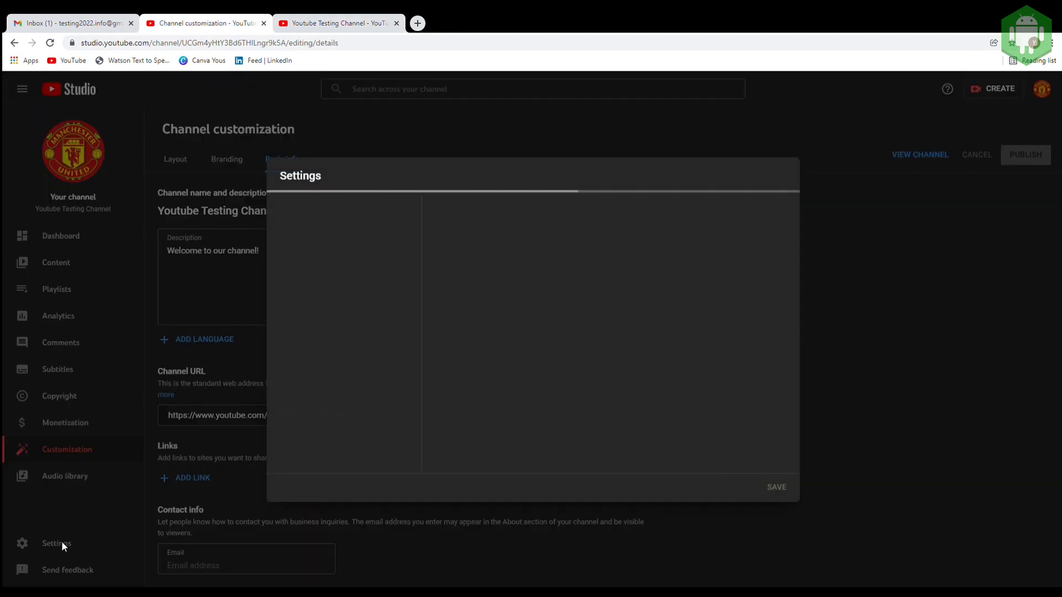
click(315, 238)
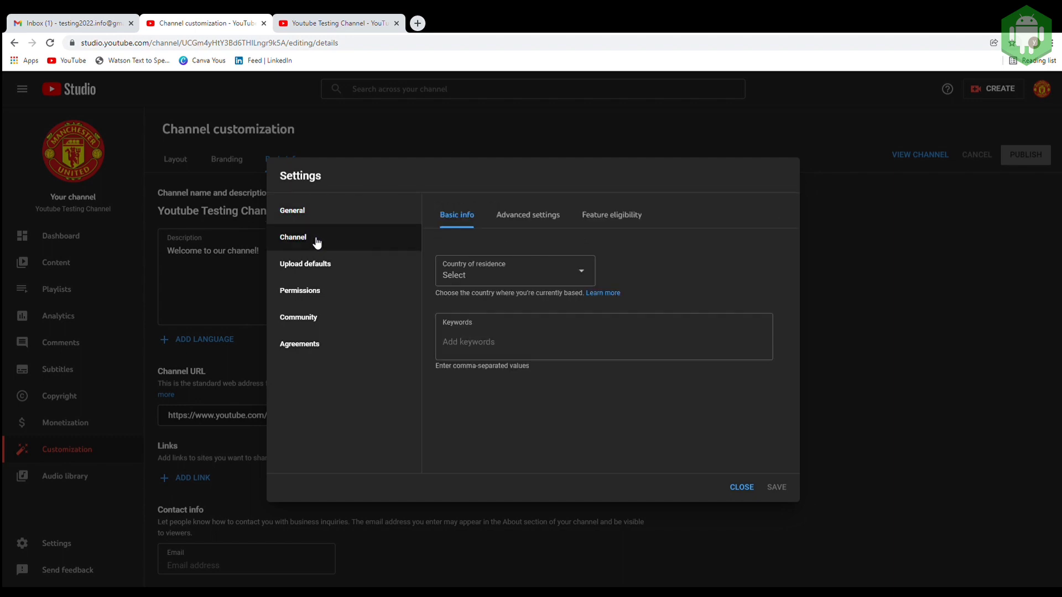
click(559, 273)
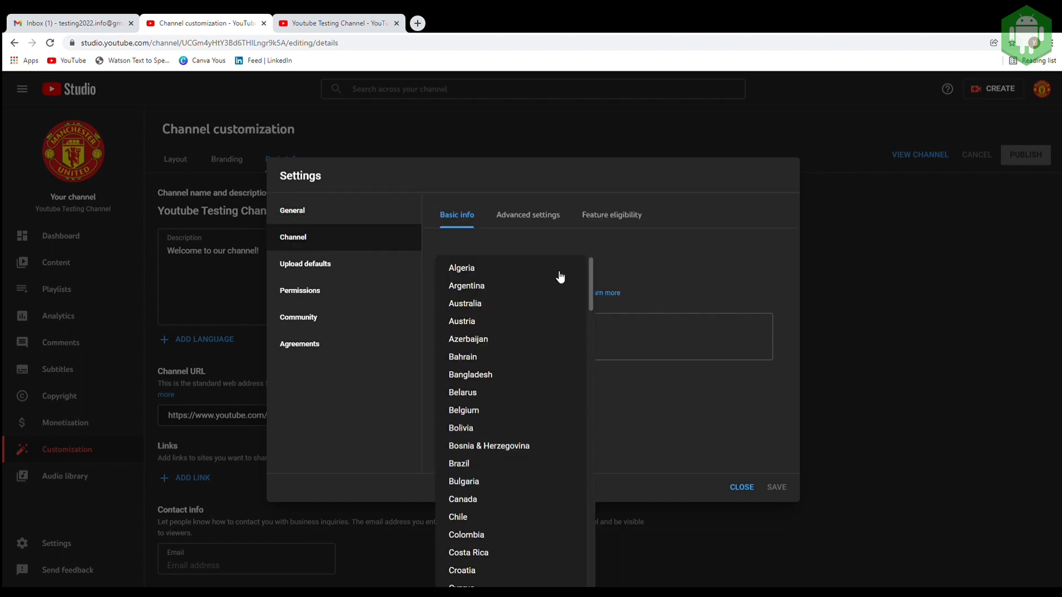
drag(590, 284, 594, 573)
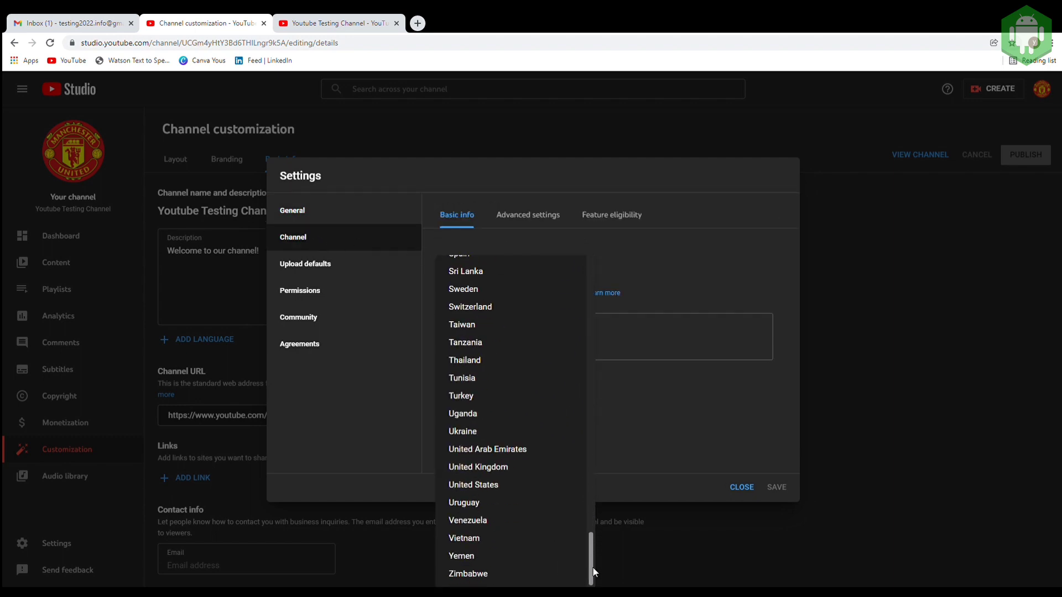
click(477, 485)
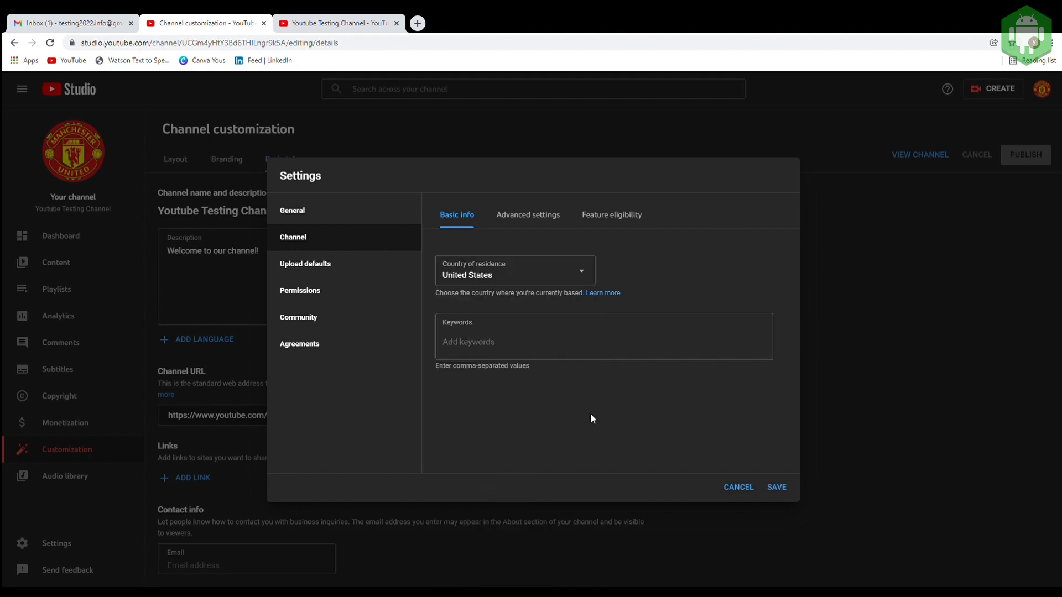
Add channel keywords football, football news and football highlights
click(504, 349)
text(football)
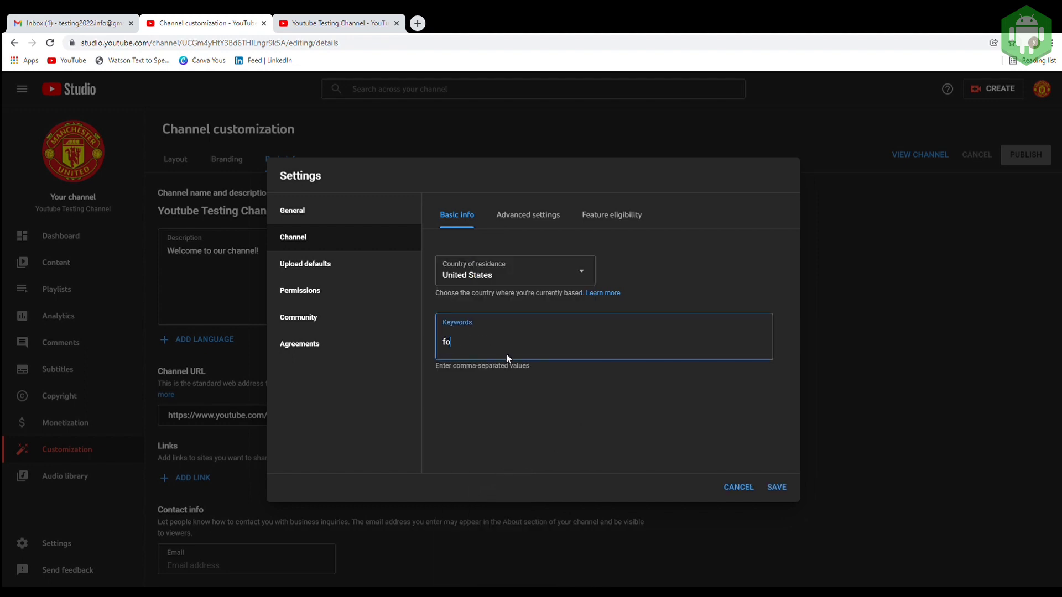
key(Return)
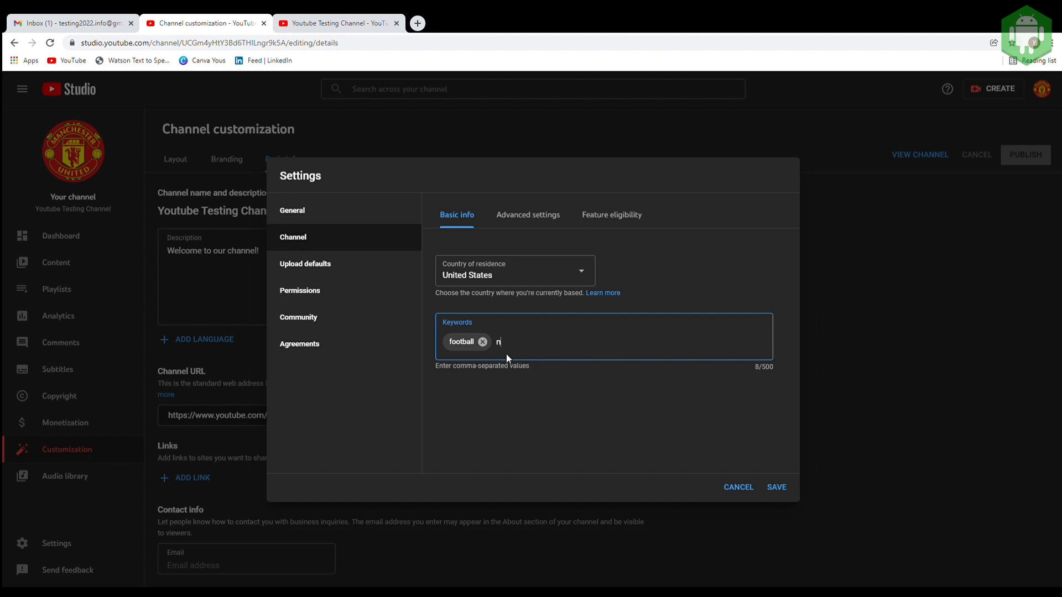
text(football news)
key(Return)
text(football highlights)
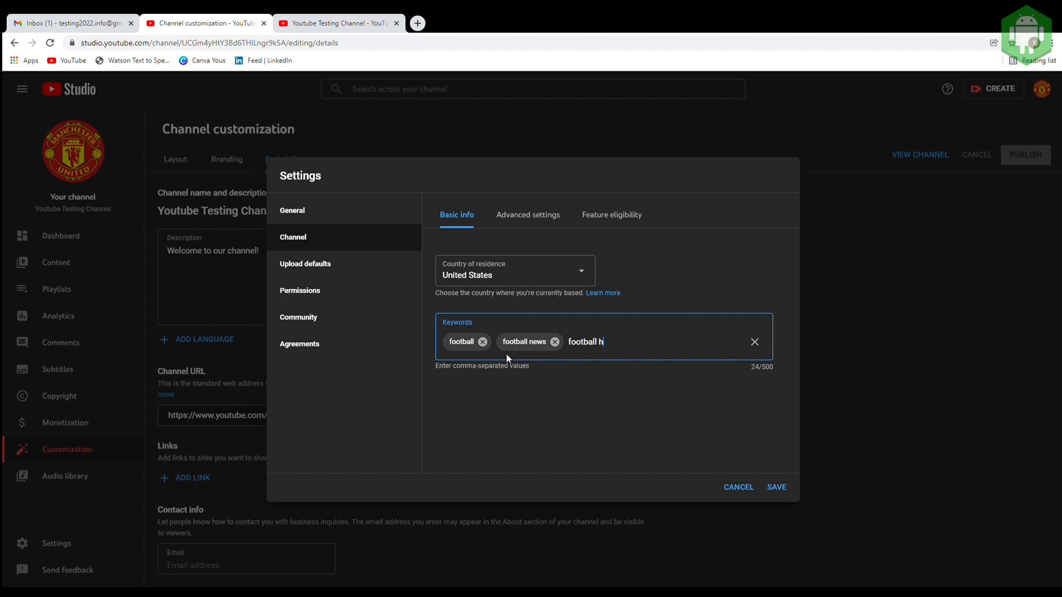
key(Return)
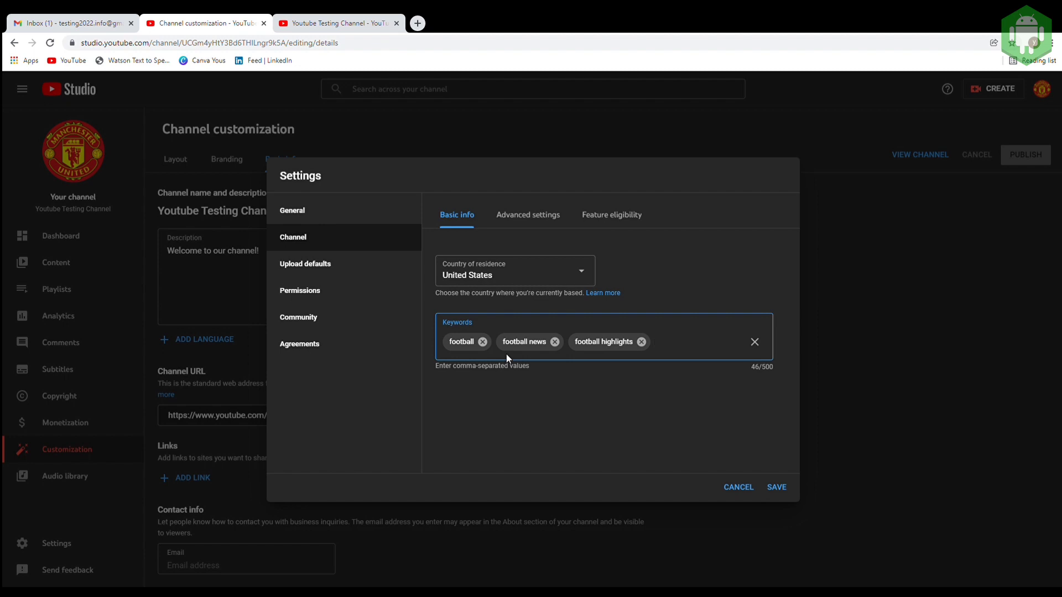
click(523, 216)
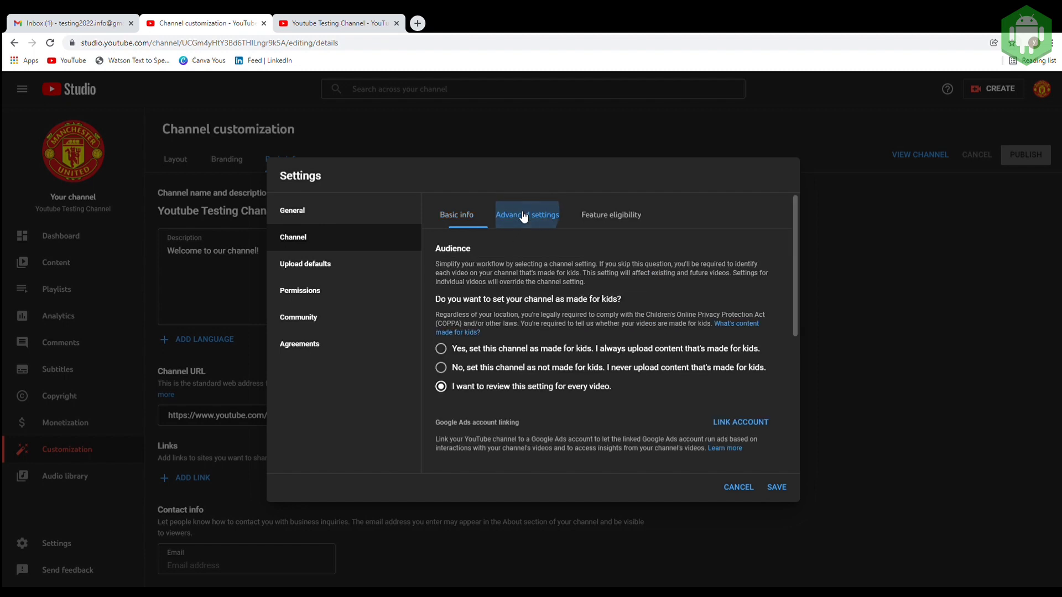
Mark the channel as not made for kids and hide its subscriber count
click(494, 370)
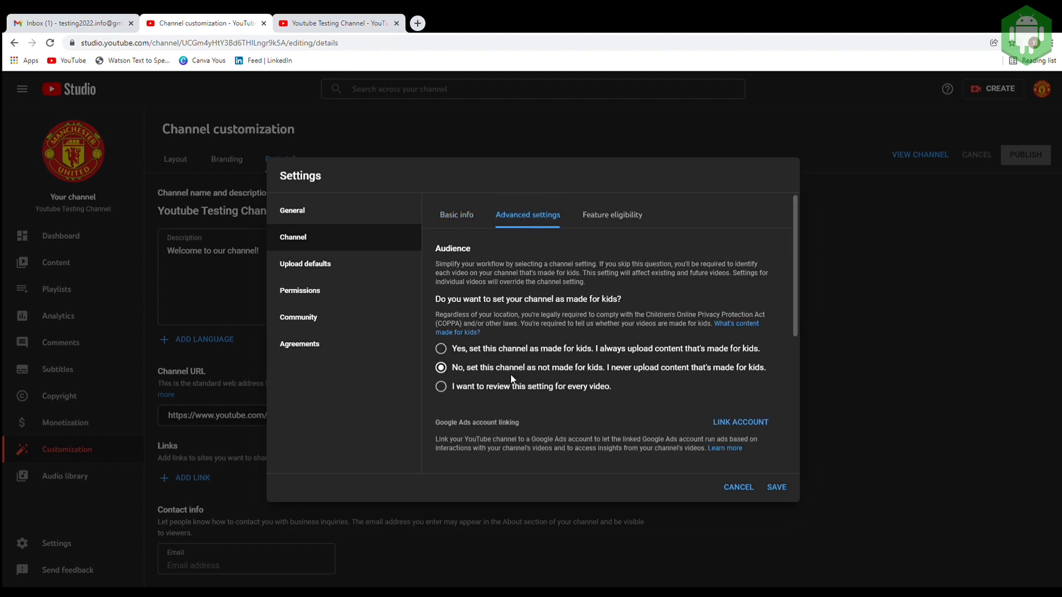
scroll(510, 374, down, 3)
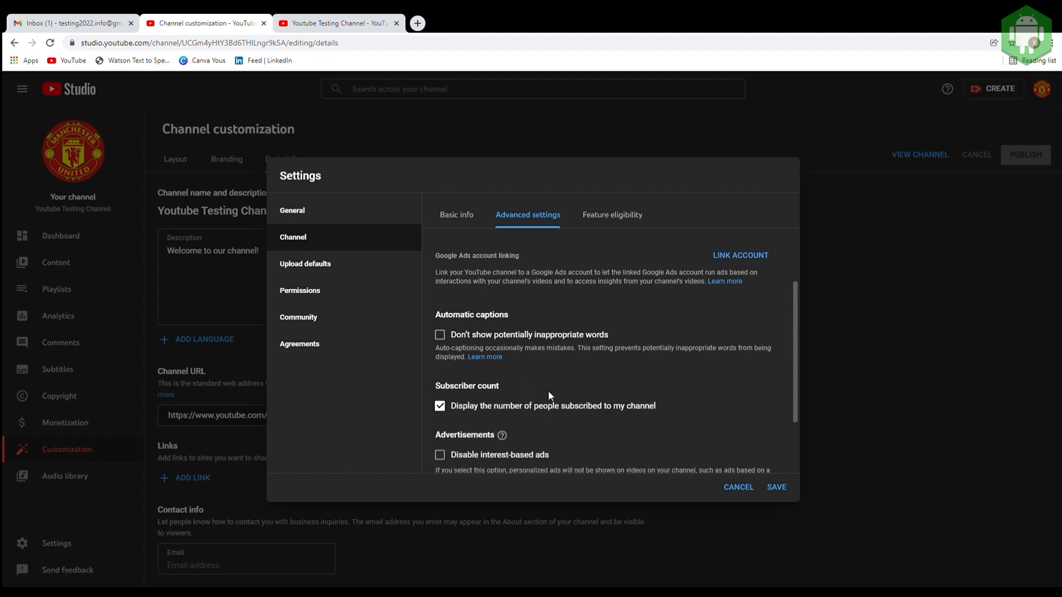
scroll(515, 415, down, 1)
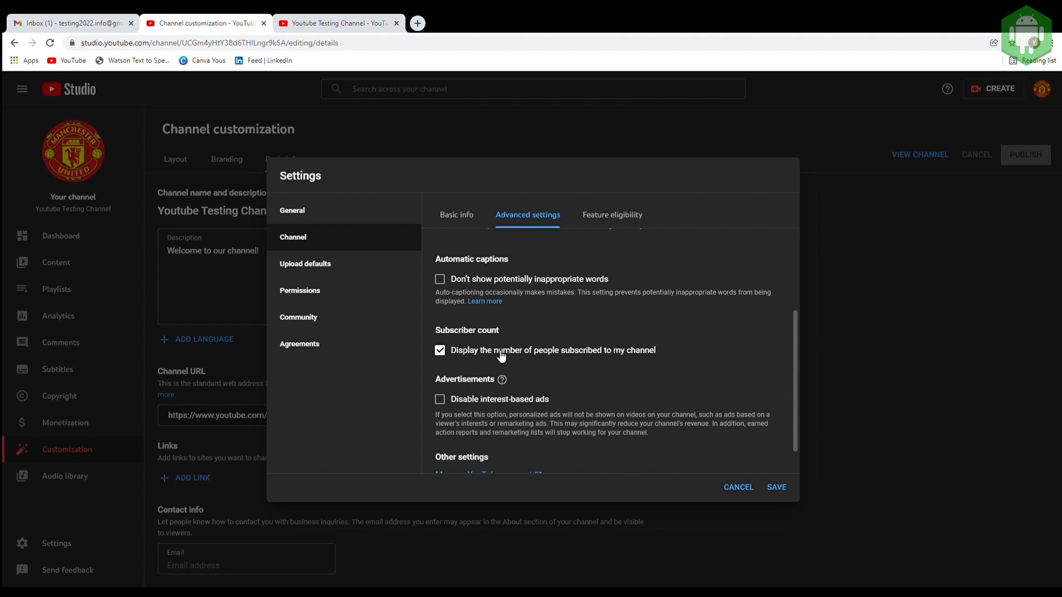
click(502, 354)
Confirm the public channel page shows no subscriber count, then open Feature eligibility
click(343, 25)
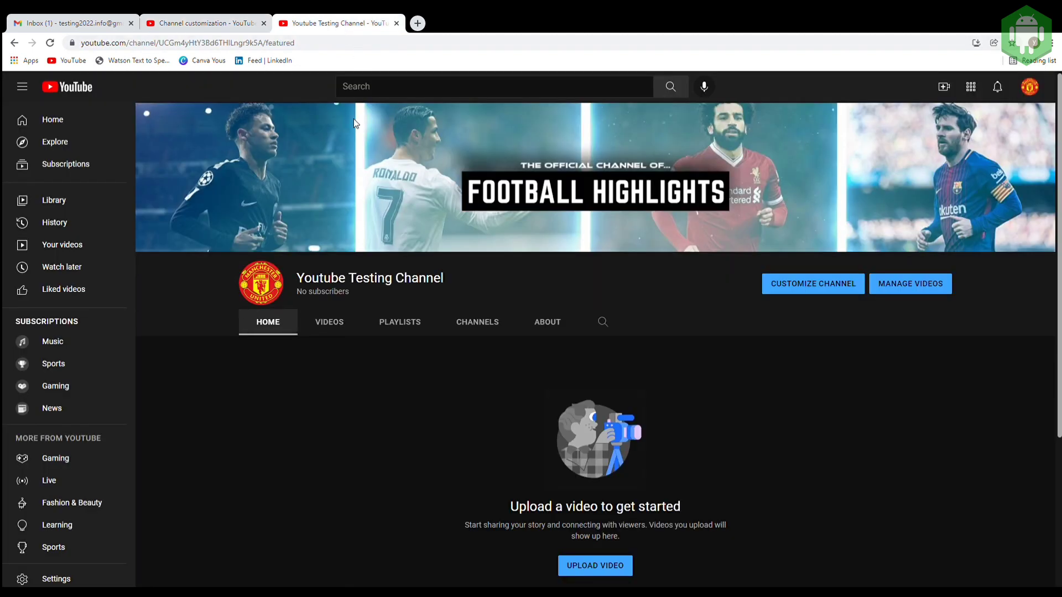
drag(350, 294, 311, 298)
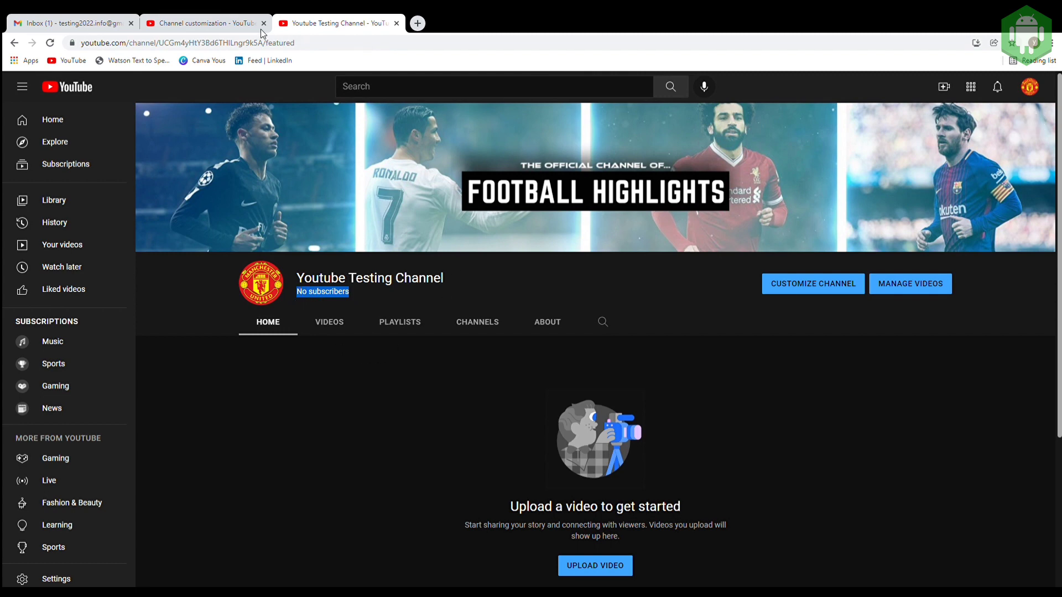
click(212, 25)
scroll(565, 391, down, 1)
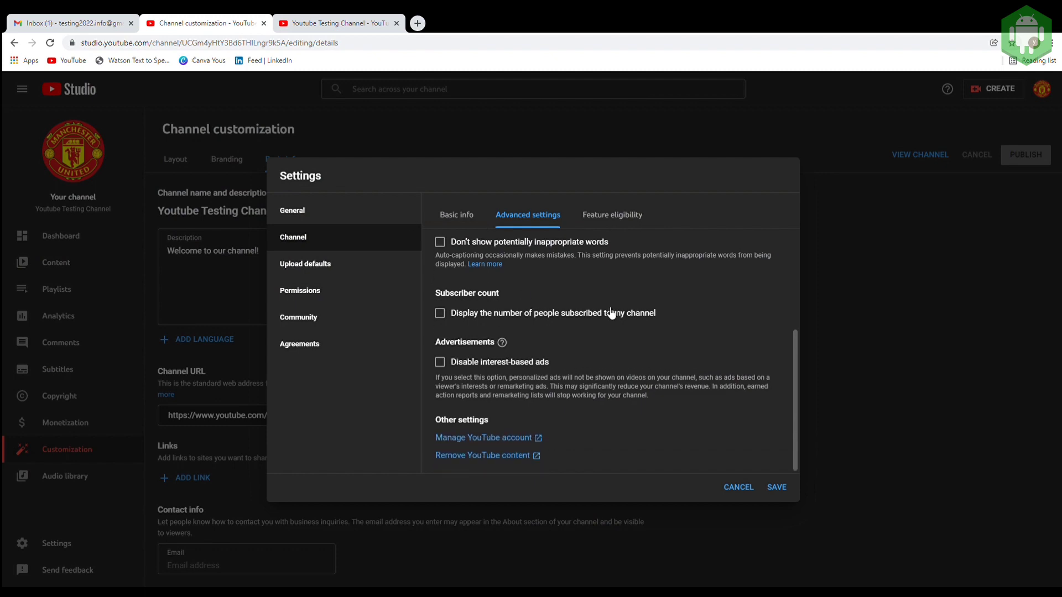
click(610, 218)
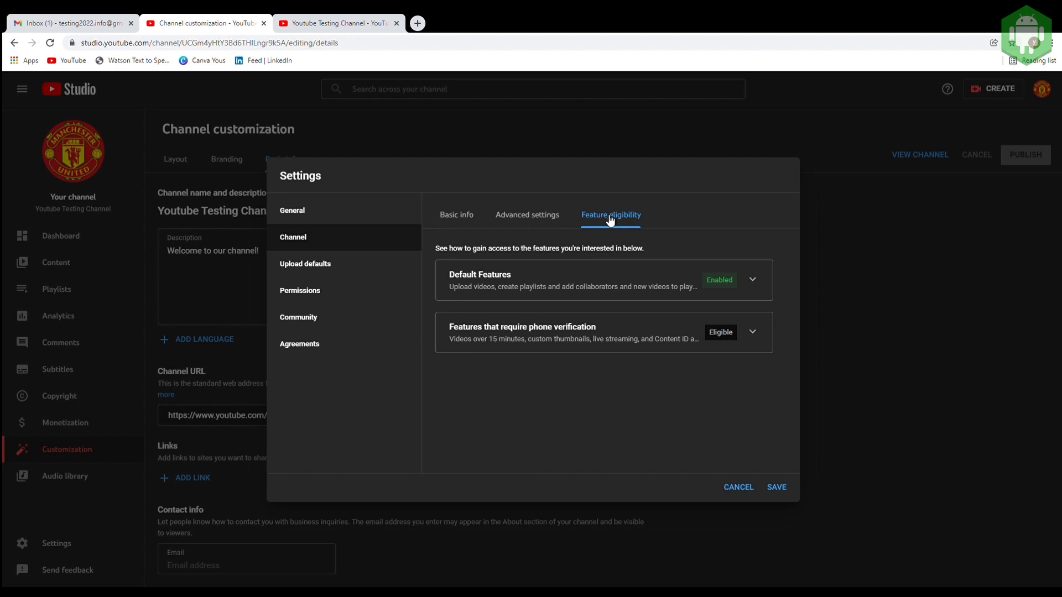
Verify the channel's phone number with Cambodia as country and the received verification code
click(753, 333)
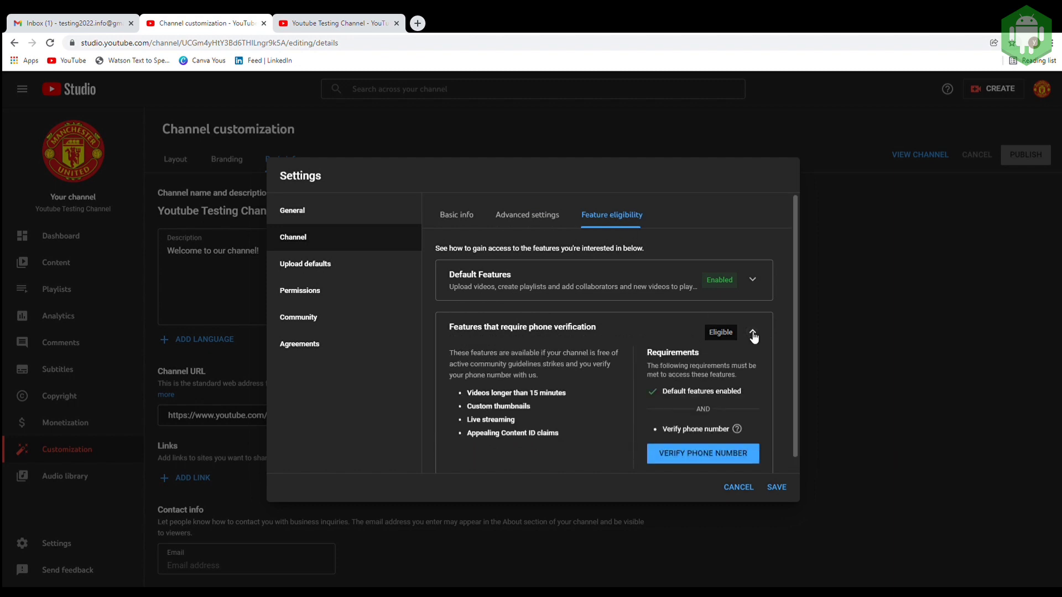
click(708, 455)
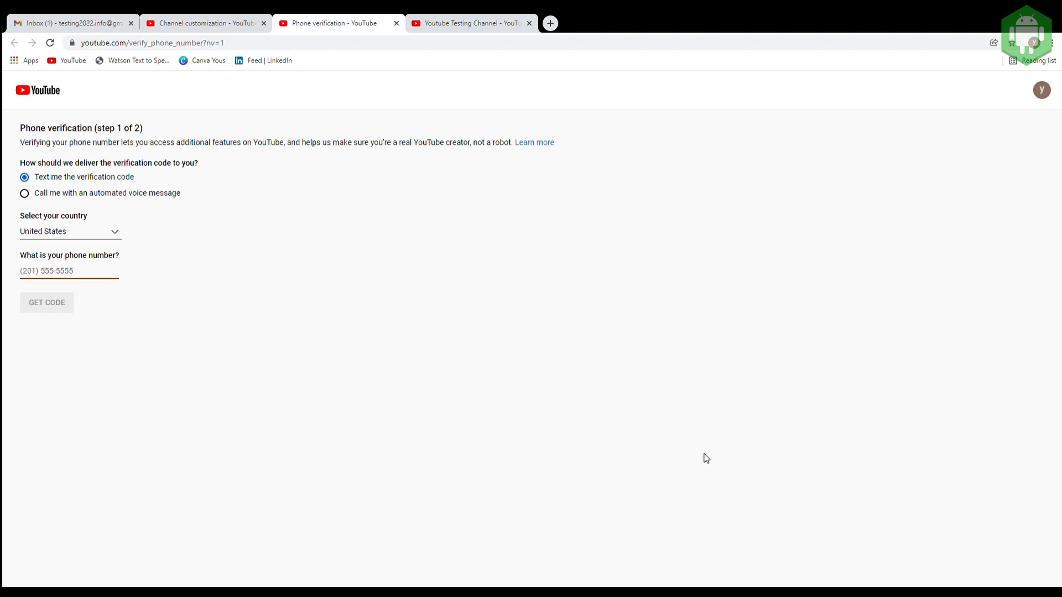
click(91, 234)
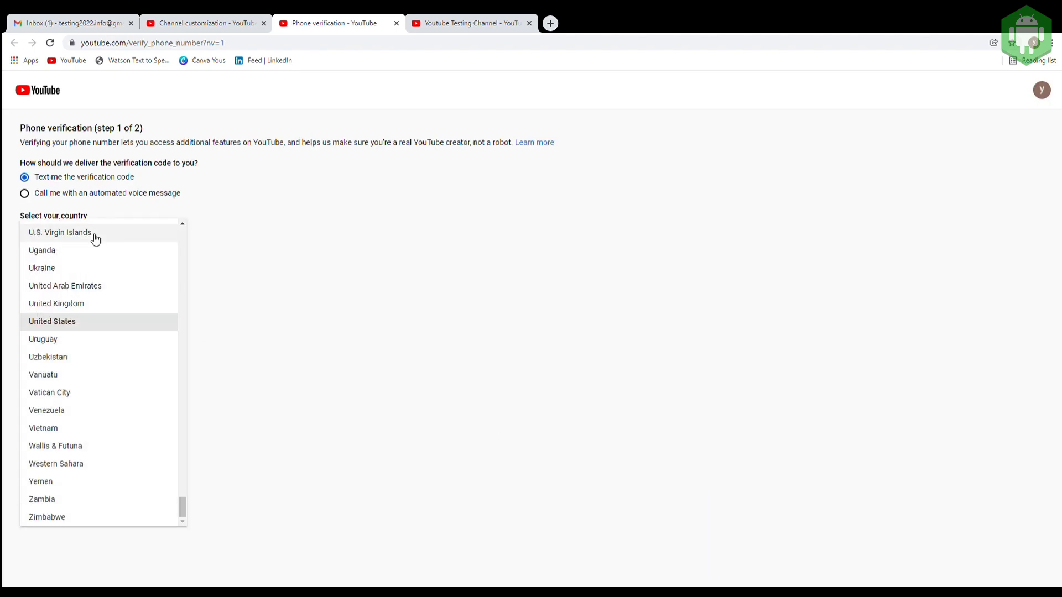
key(c)
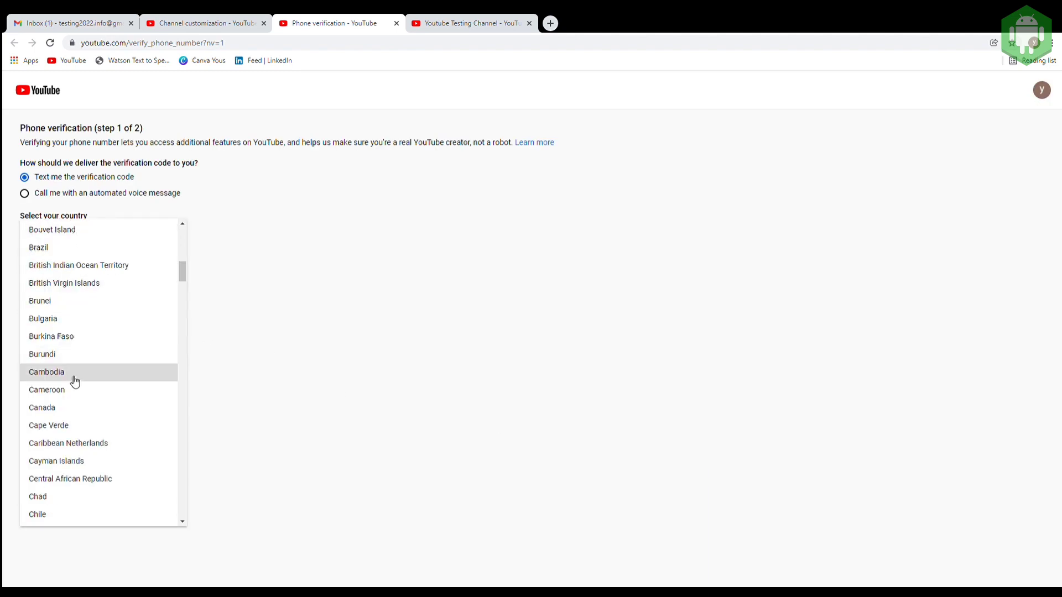
click(73, 376)
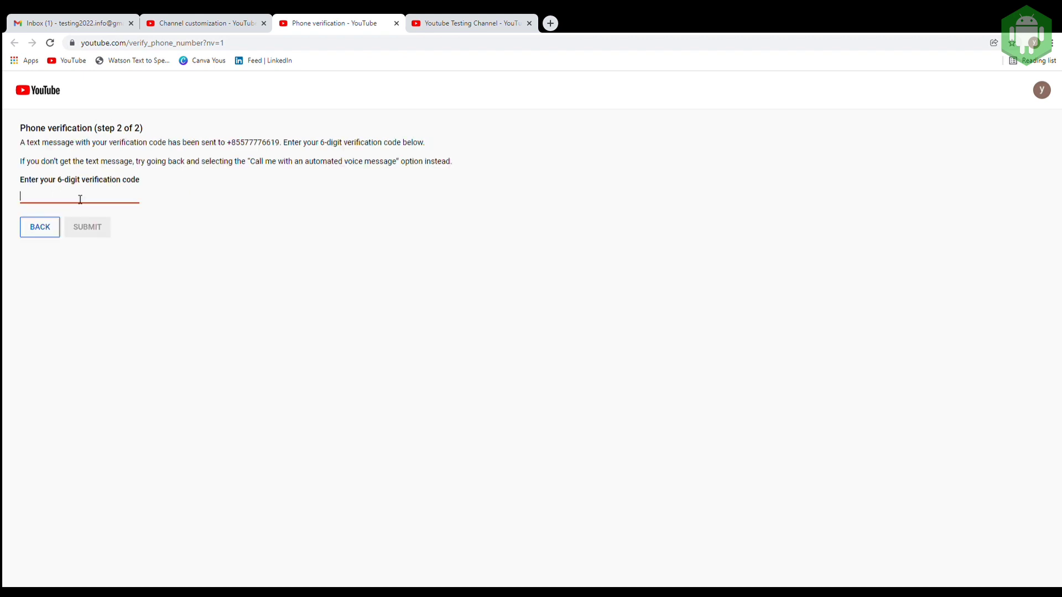
click(84, 223)
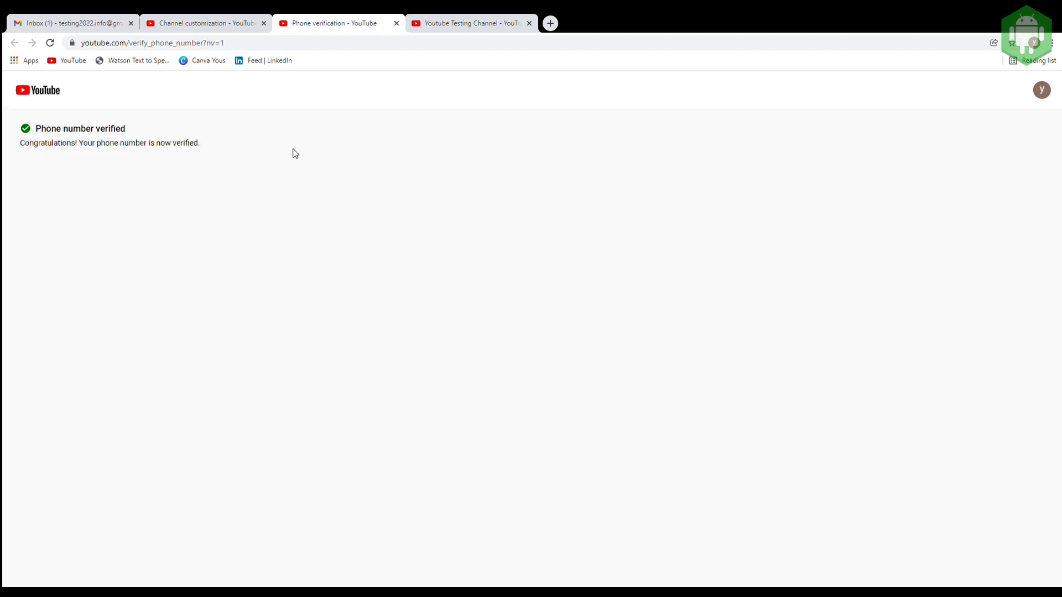
click(397, 23)
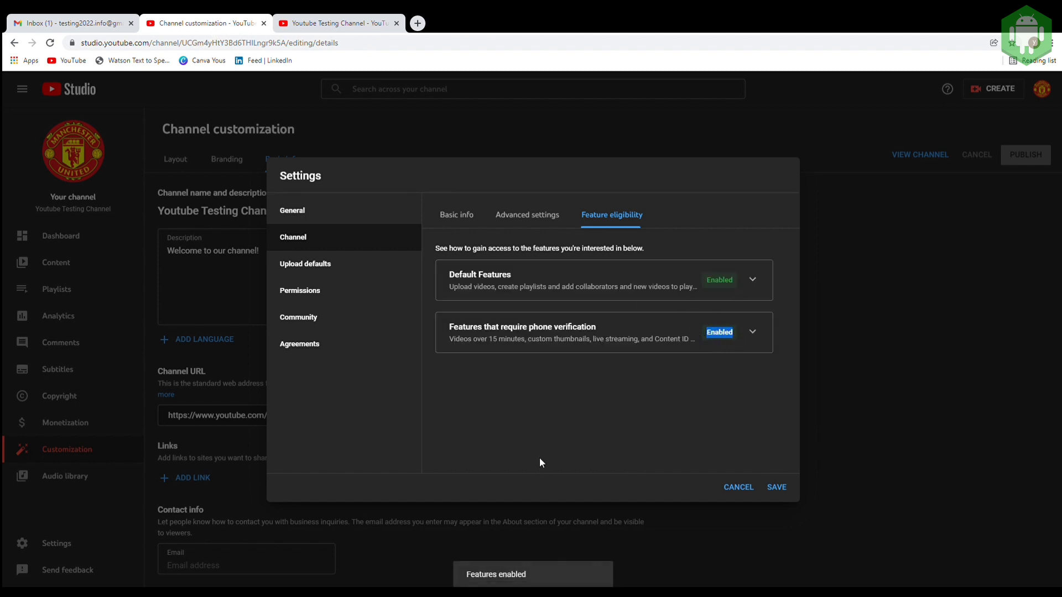
Save upload defaults with Sports as category and English as video language
click(313, 269)
click(536, 215)
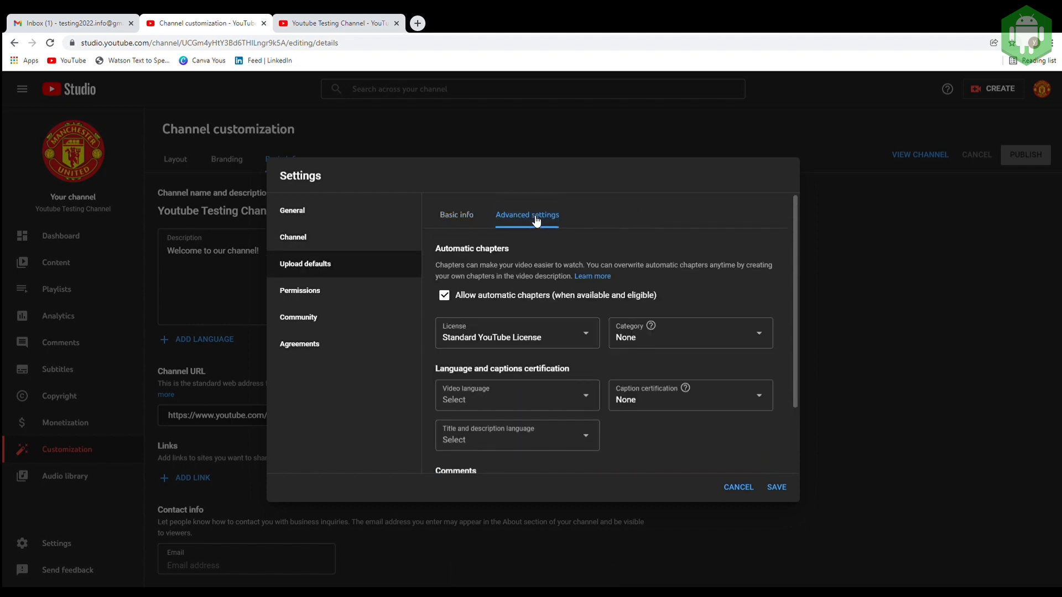
click(657, 338)
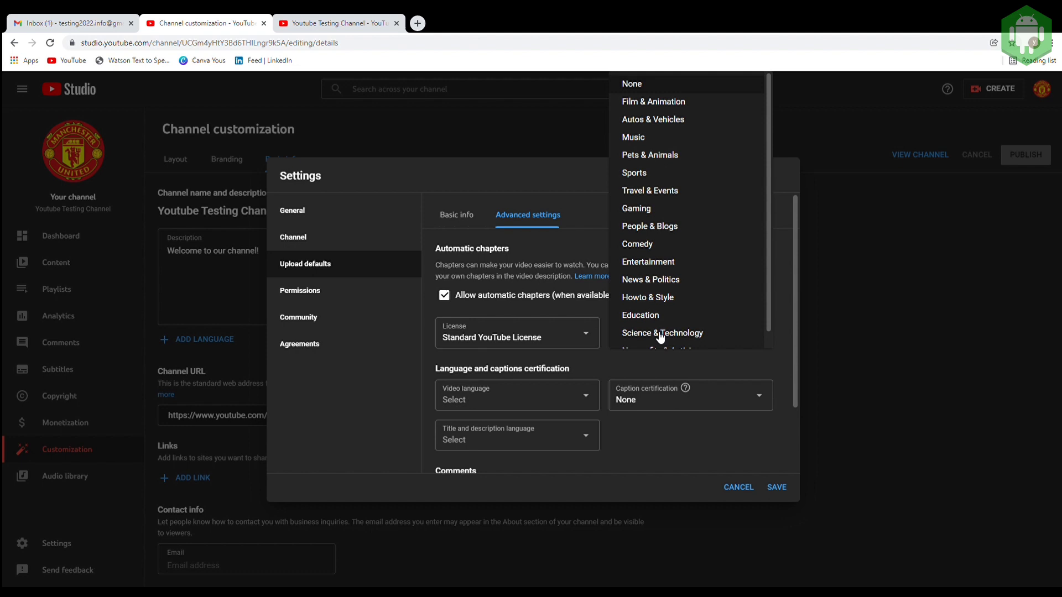
click(638, 172)
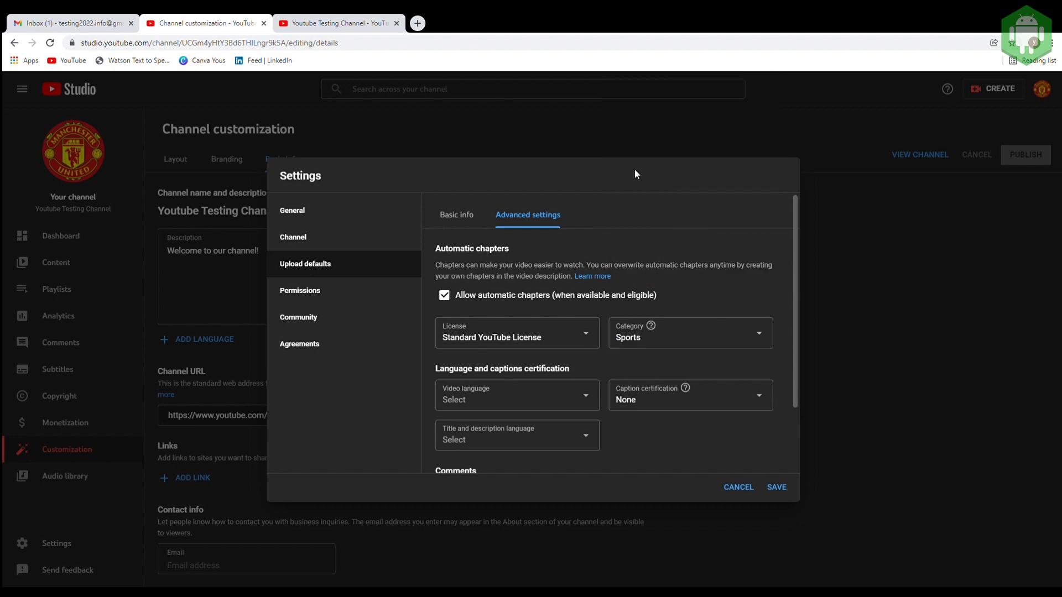
click(546, 407)
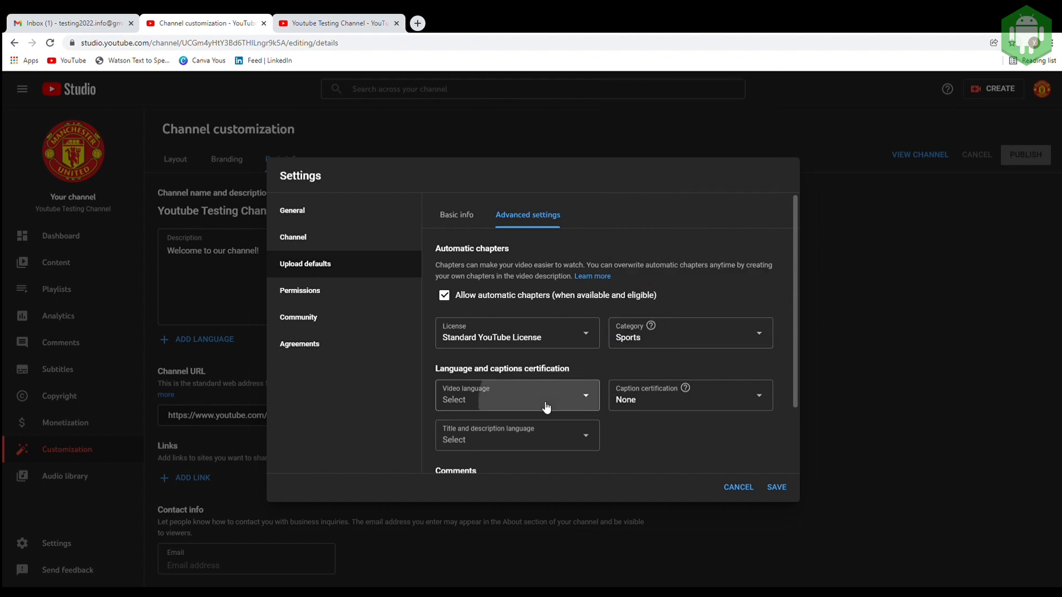
scroll(530, 314, down, 10)
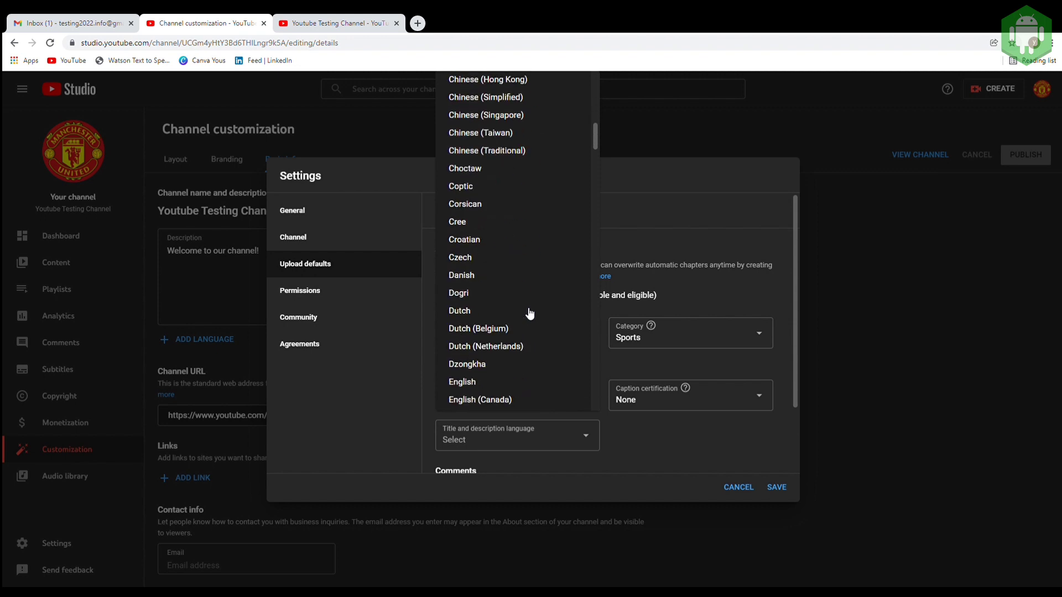
click(474, 382)
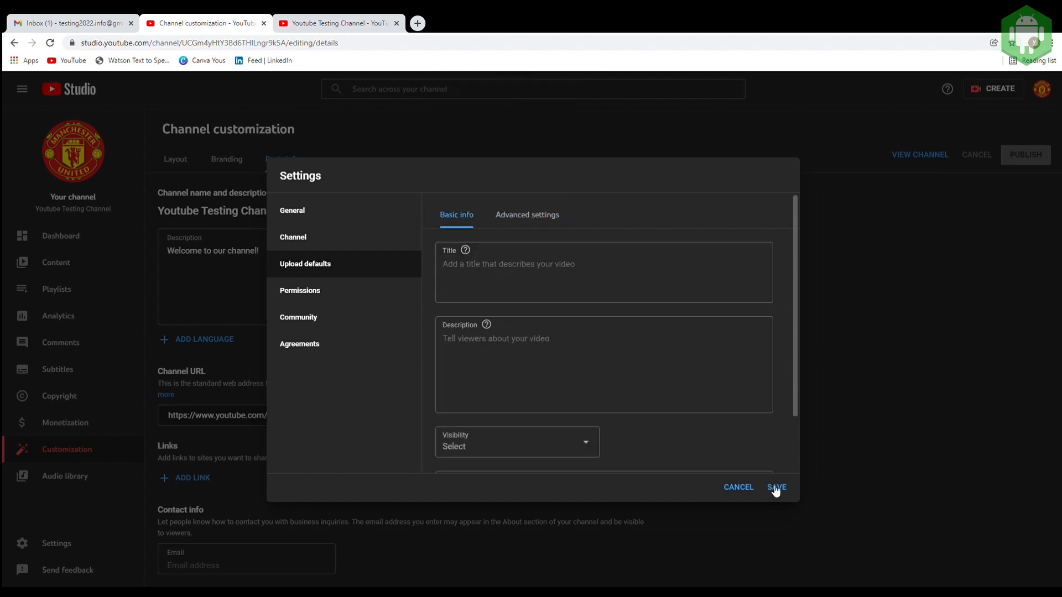
click(774, 487)
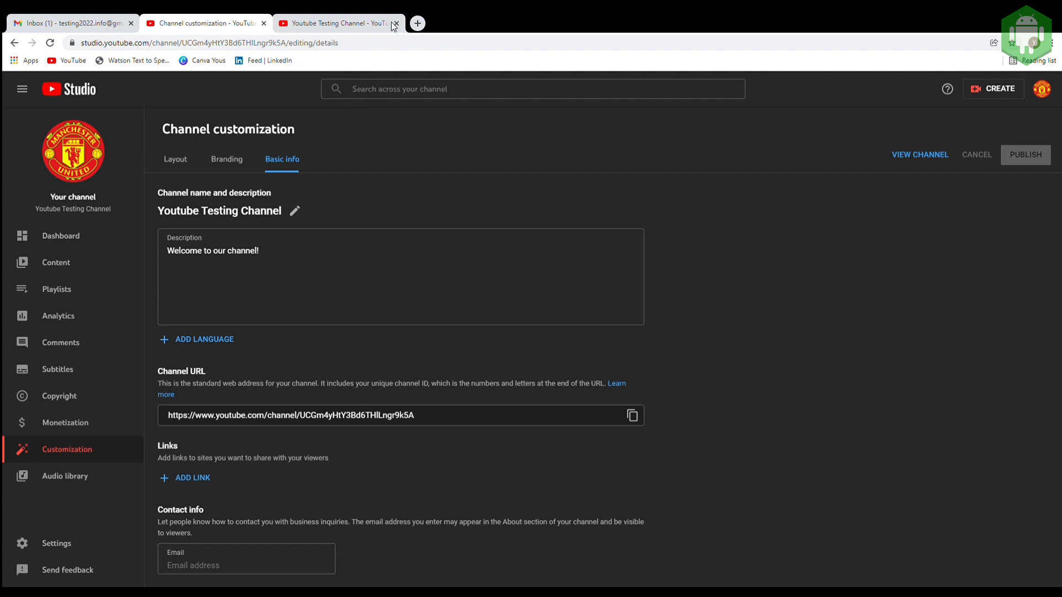
Reload the public channel page so it picks up the hidden subscriber-count setting
click(343, 23)
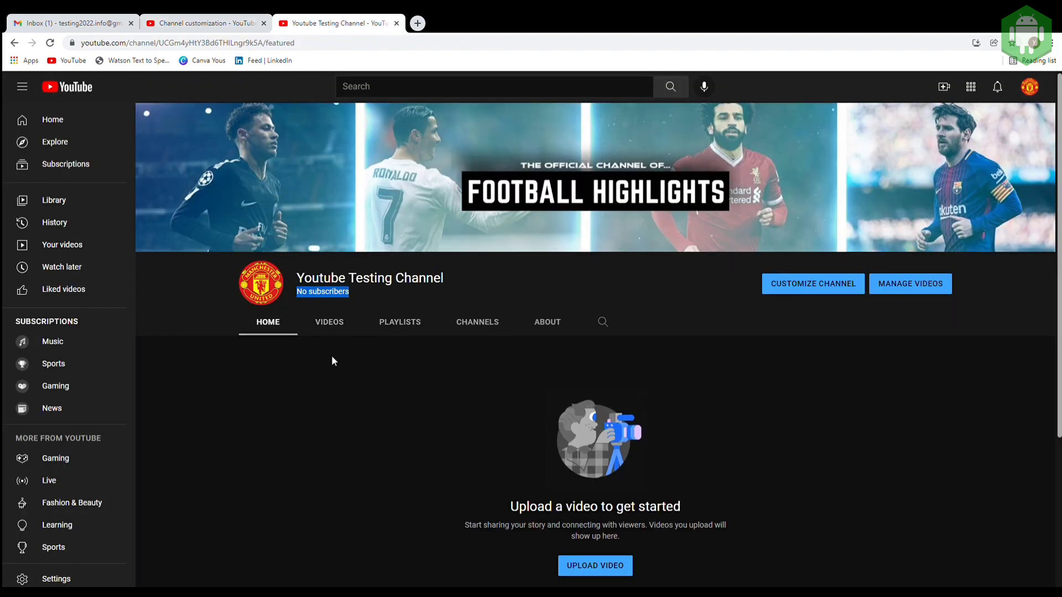
click(350, 291)
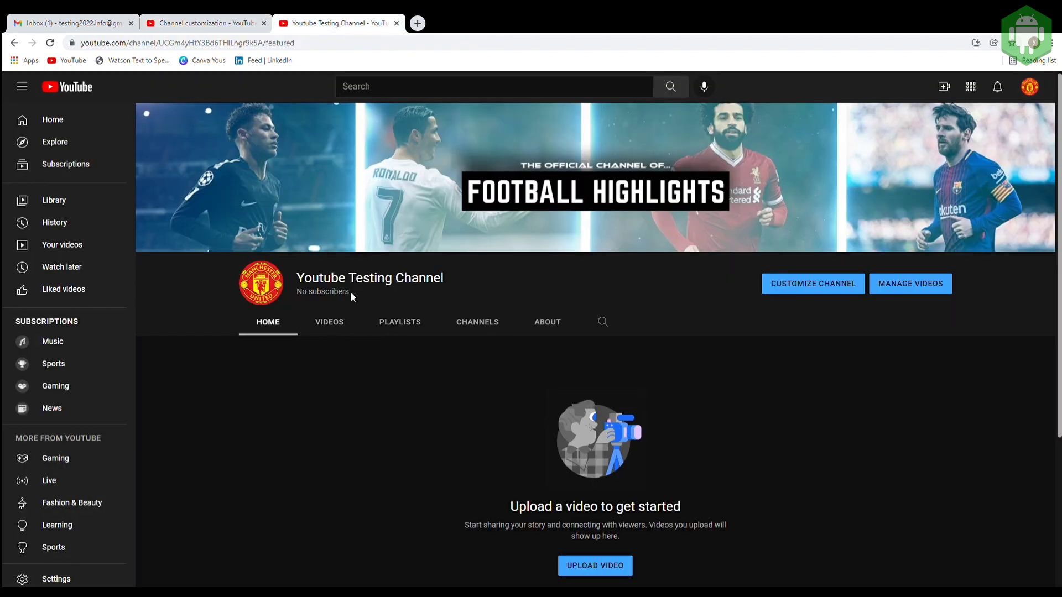
click(49, 44)
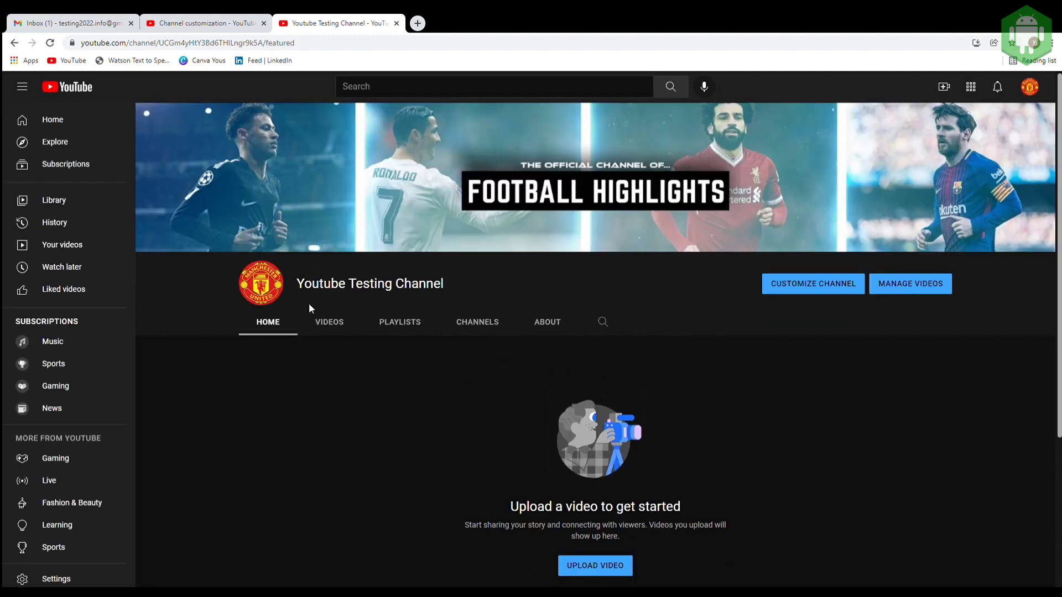
Check the About, Channels, Playlists, Videos and Home tabs, ending back on Home
click(544, 326)
click(488, 324)
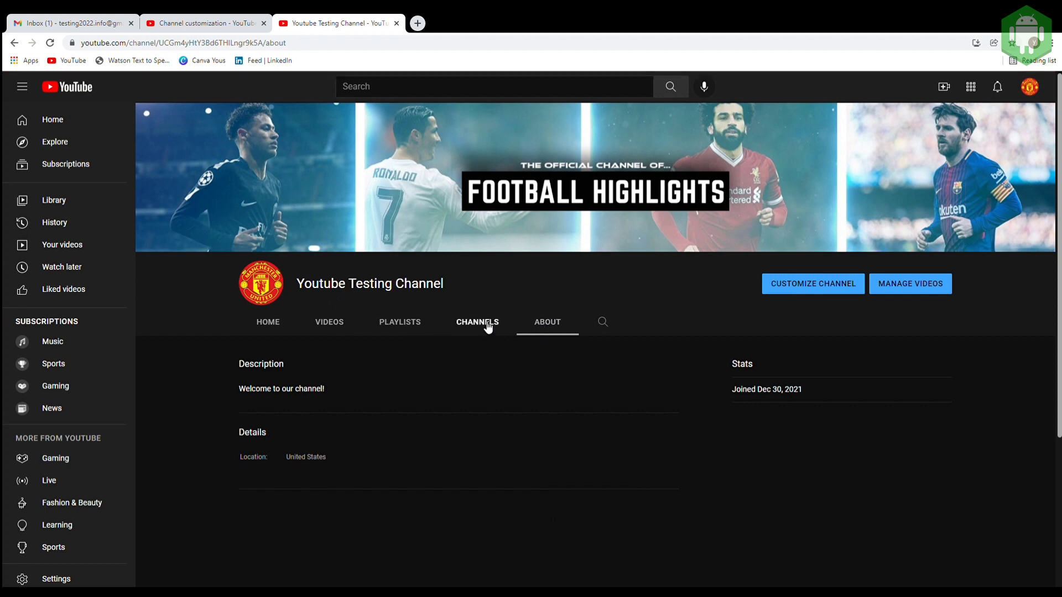
click(401, 328)
click(336, 330)
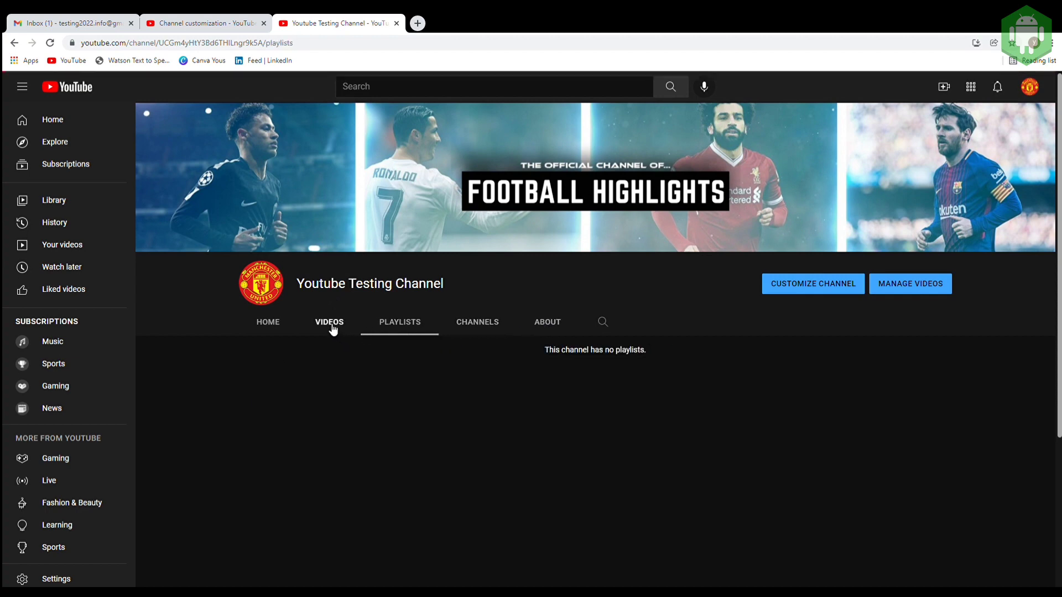
click(276, 331)
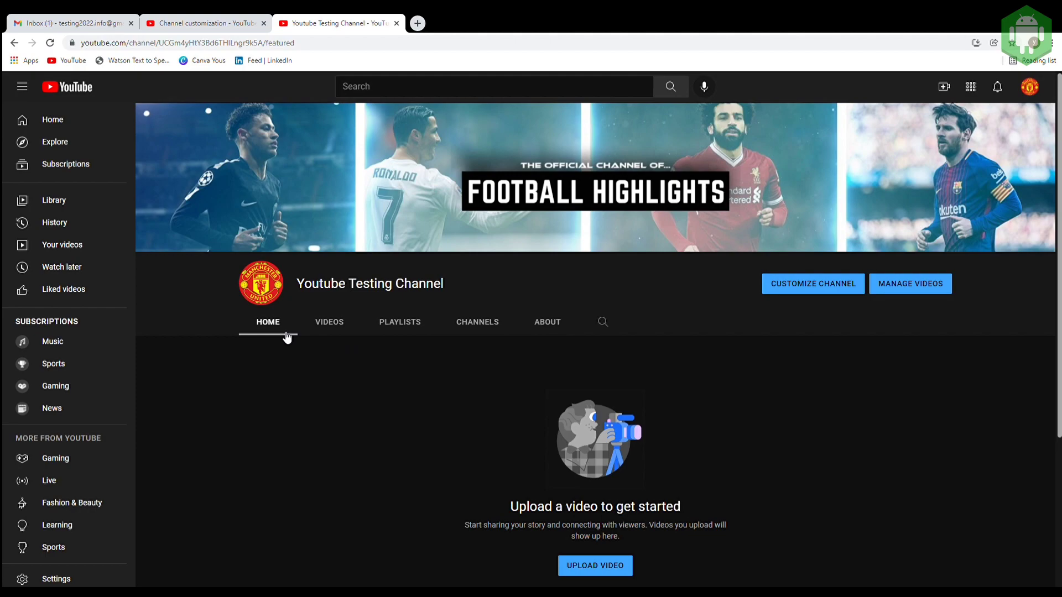